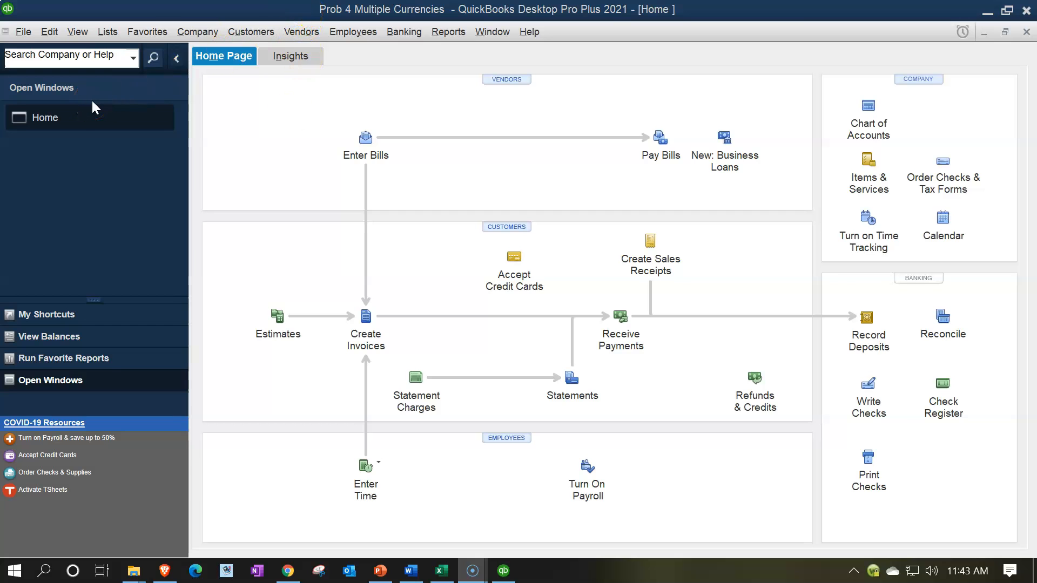
# - Show the open window list and open the standard Balance Sheet report
pyautogui.click(76, 32)
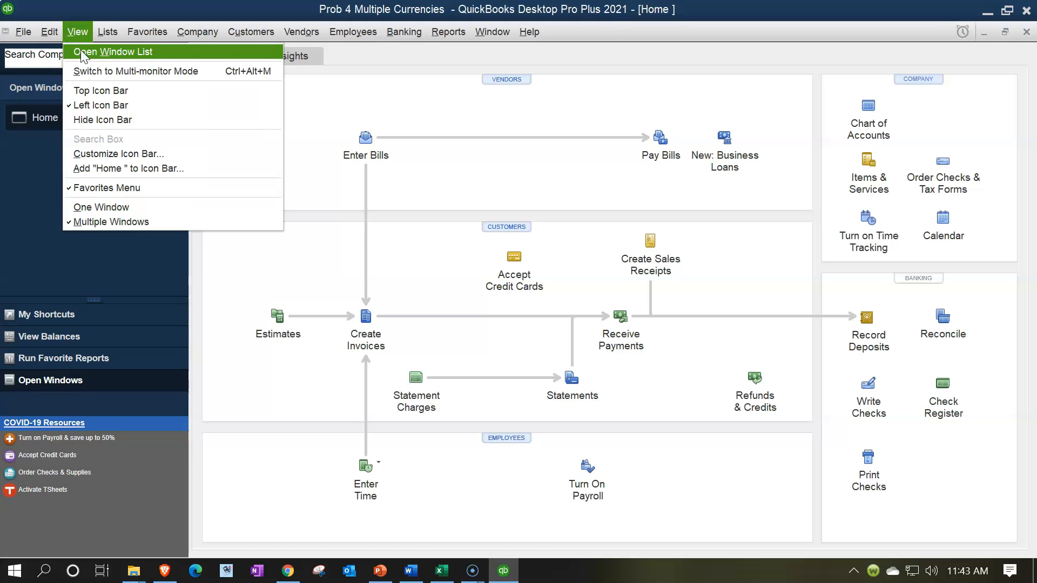
pyautogui.click(80, 51)
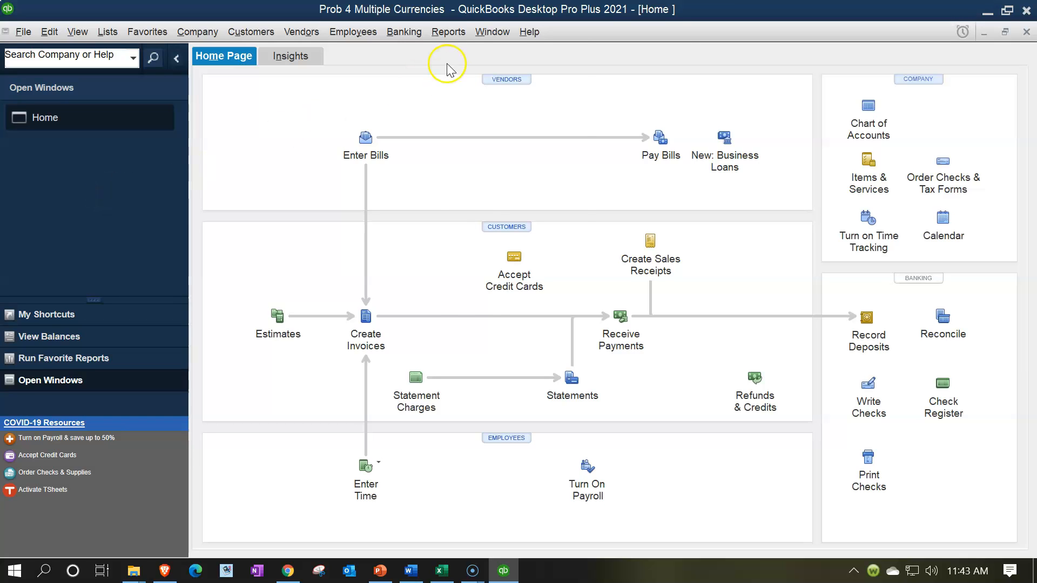
pyautogui.click(446, 33)
pyautogui.moveTo(503, 145)
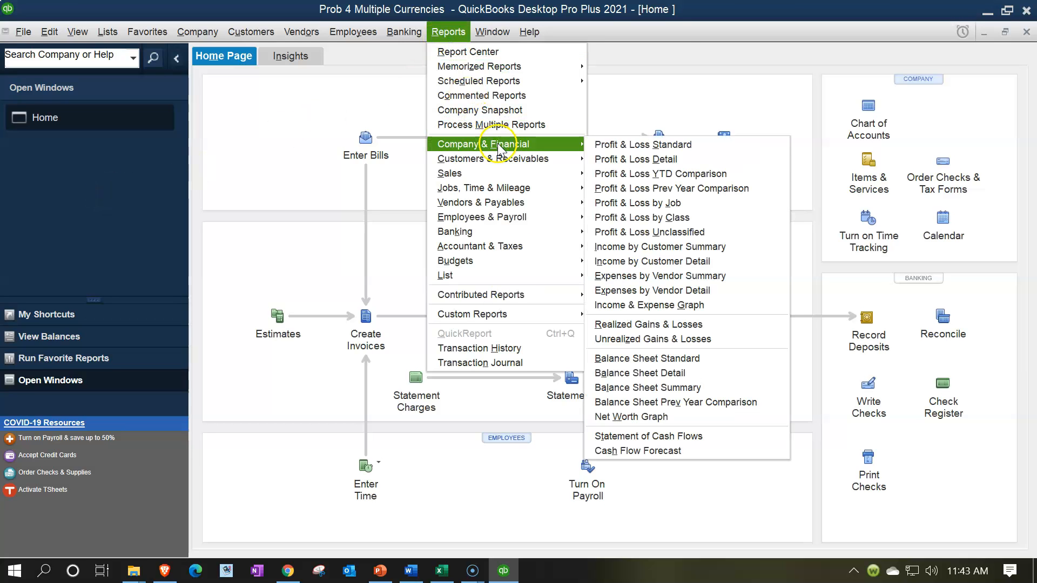
pyautogui.click(628, 359)
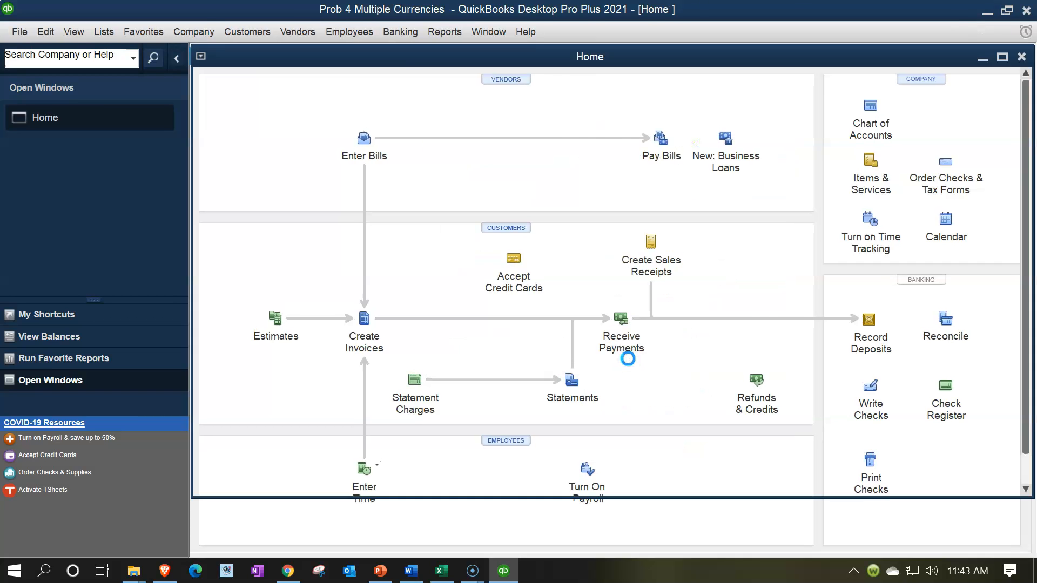
# - Customize the Balance Sheet report's date range to run from 01/01/21 to 12/31/21
pyautogui.click(246, 57)
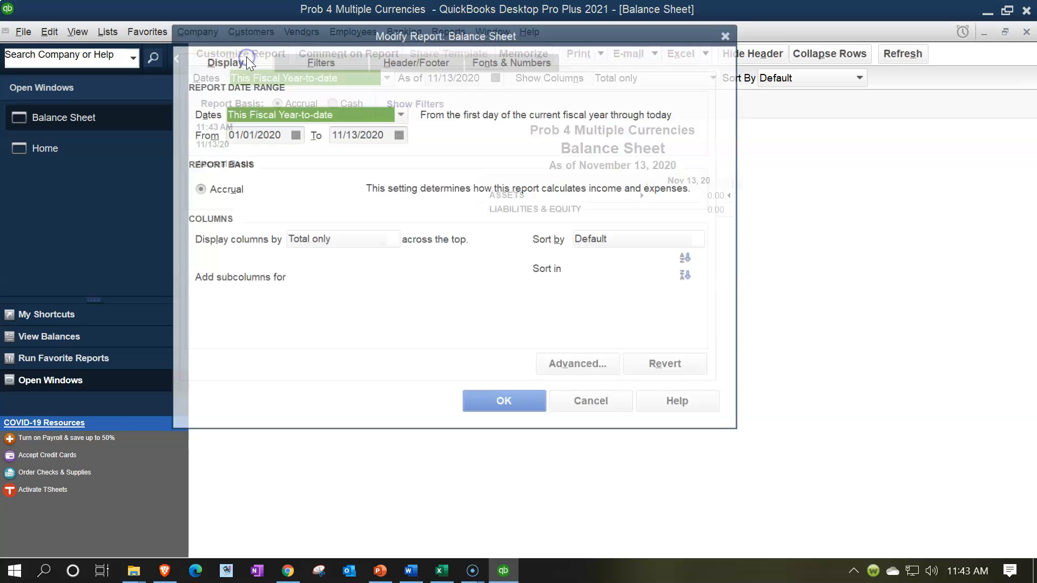
pyautogui.write('010121')
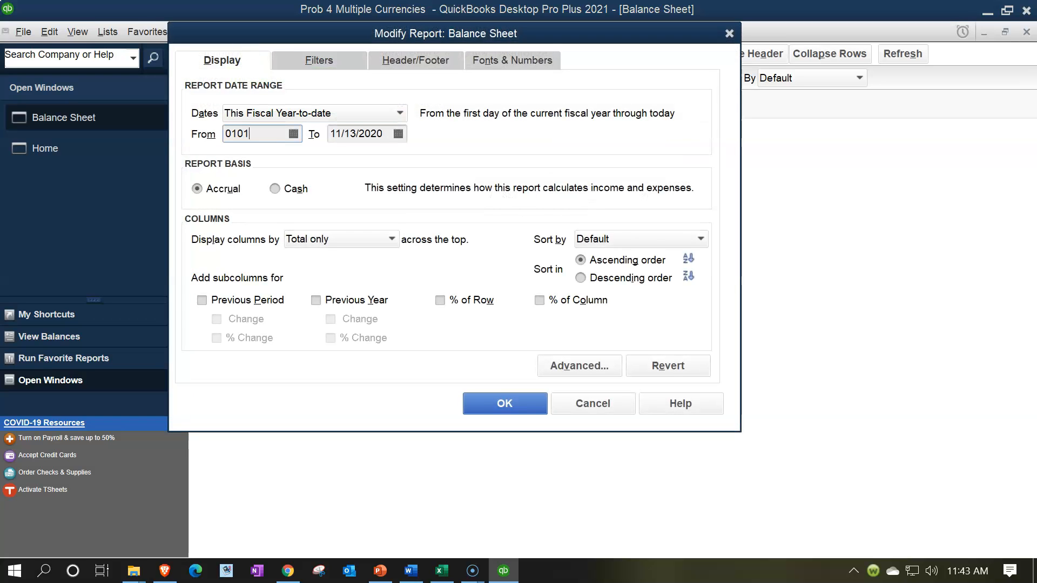
pyautogui.press('Tab')
pyautogui.write('123121')
pyautogui.press('Tab')
pyautogui.click(471, 403)
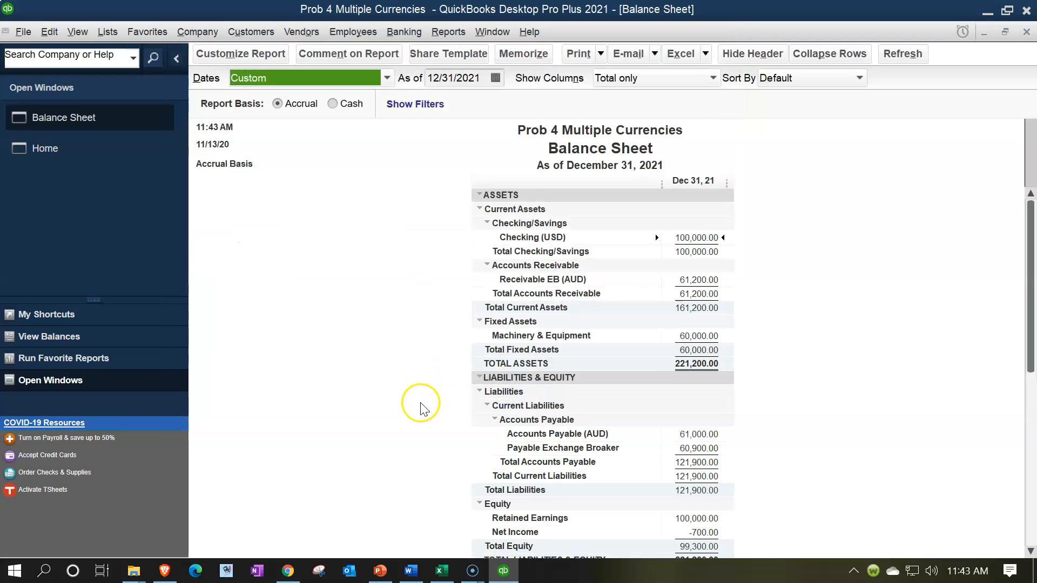
# - Examine the Machinery & Equipment, Accounts Payable (AUD) and Payable Exchange Broker balances on the Balance Sheet
pyautogui.scroll(-1, 422, 408)
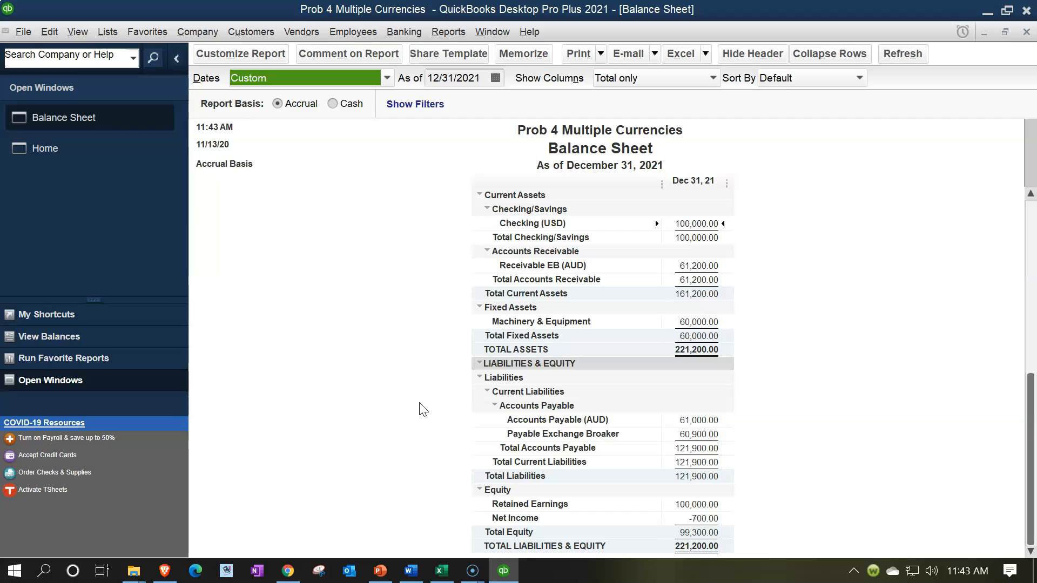
pyautogui.click(692, 322)
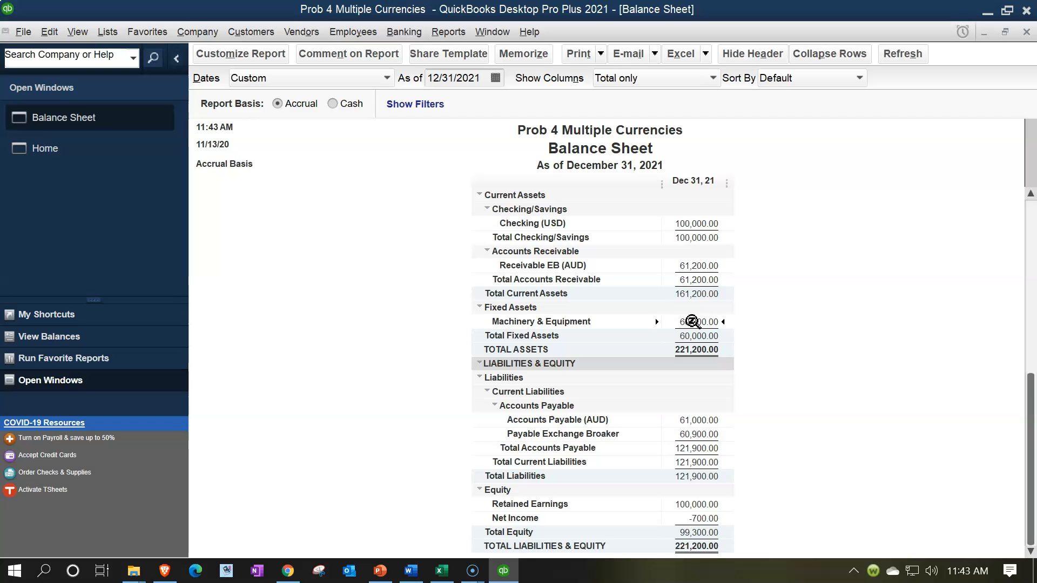
pyautogui.click(702, 419)
pyautogui.click(750, 279)
pyautogui.click(699, 436)
pyautogui.click(699, 420)
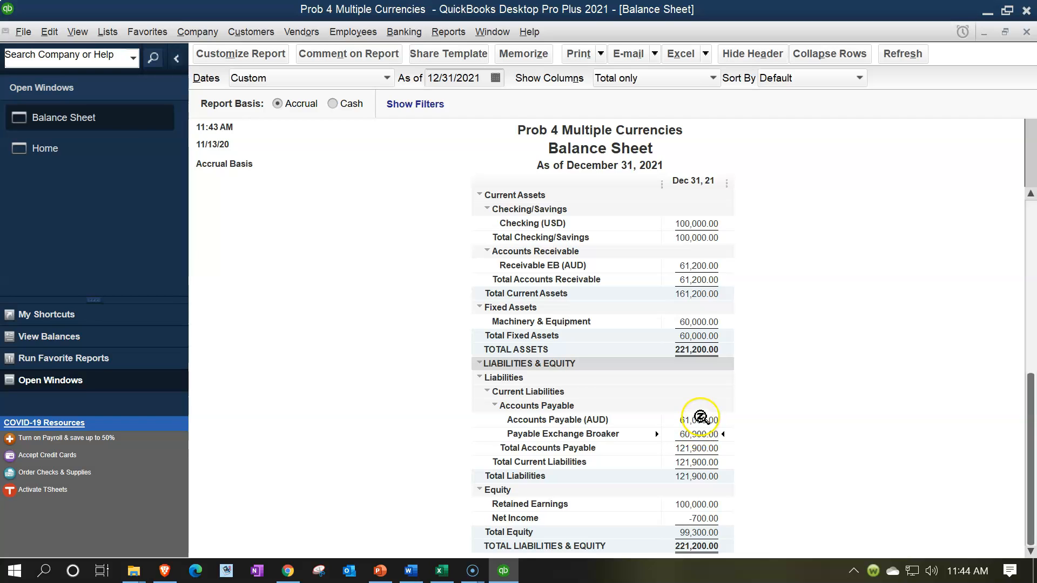
pyautogui.click(770, 430)
# - Drill into the Accounts Payable (AUD) balance and examine its Vendor 1 bill and general journal entry
pyautogui.doubleClick(705, 419)
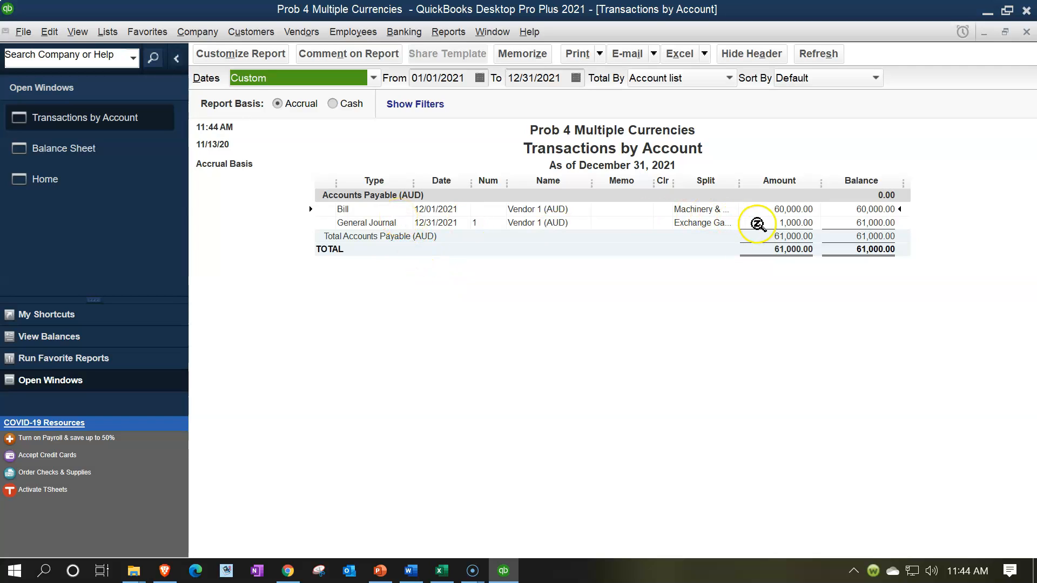
pyautogui.click(765, 209)
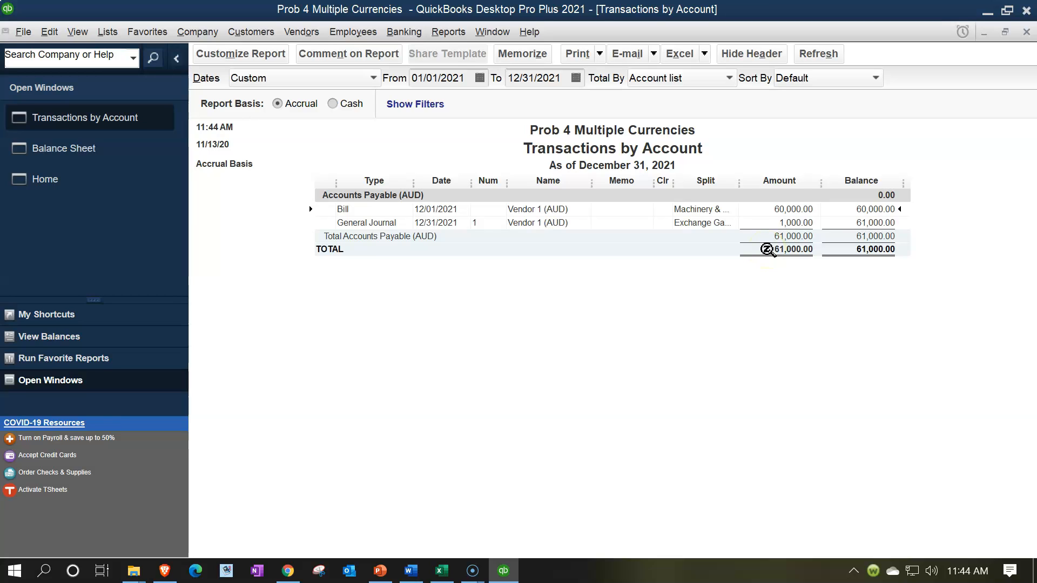
pyautogui.click(778, 233)
pyautogui.click(539, 216)
pyautogui.click(775, 223)
pyautogui.click(773, 223)
pyautogui.click(780, 243)
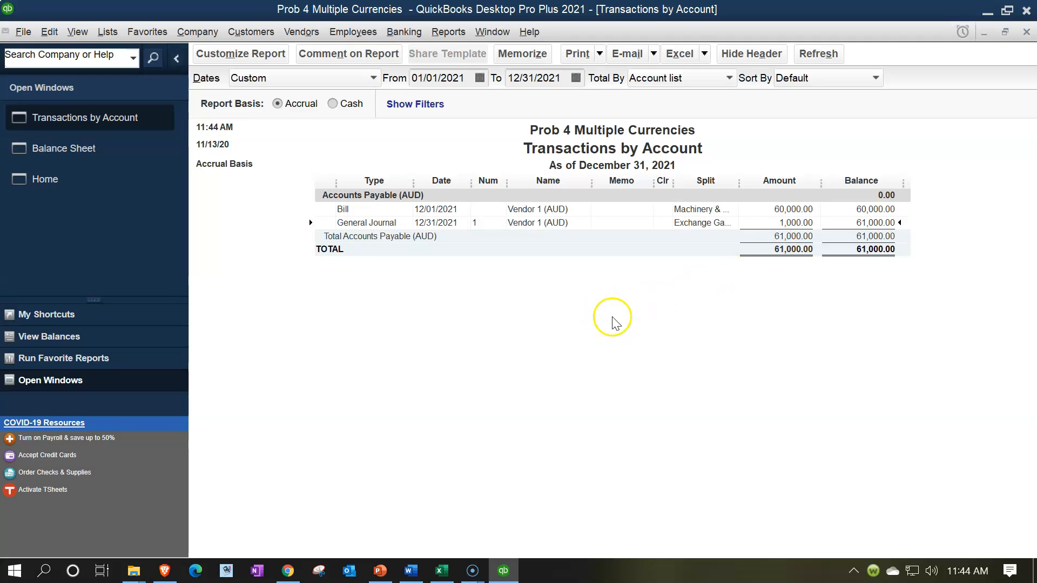
# - Switch to the Excel workbook and examine the 3/31/x2 Accounts Payable (AUD) settlement entry and its amount
pyautogui.click(442, 571)
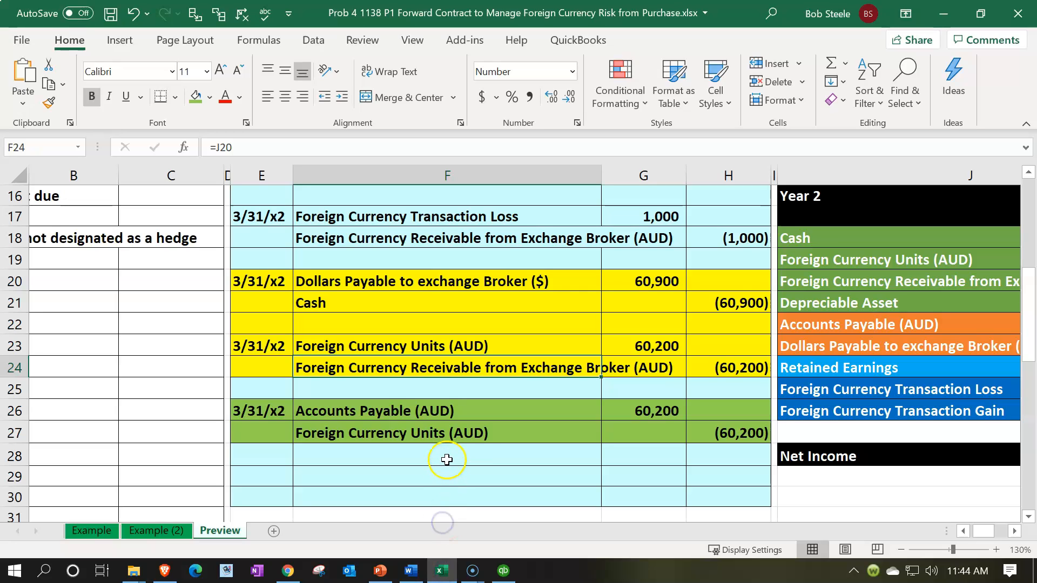
pyautogui.click(382, 412)
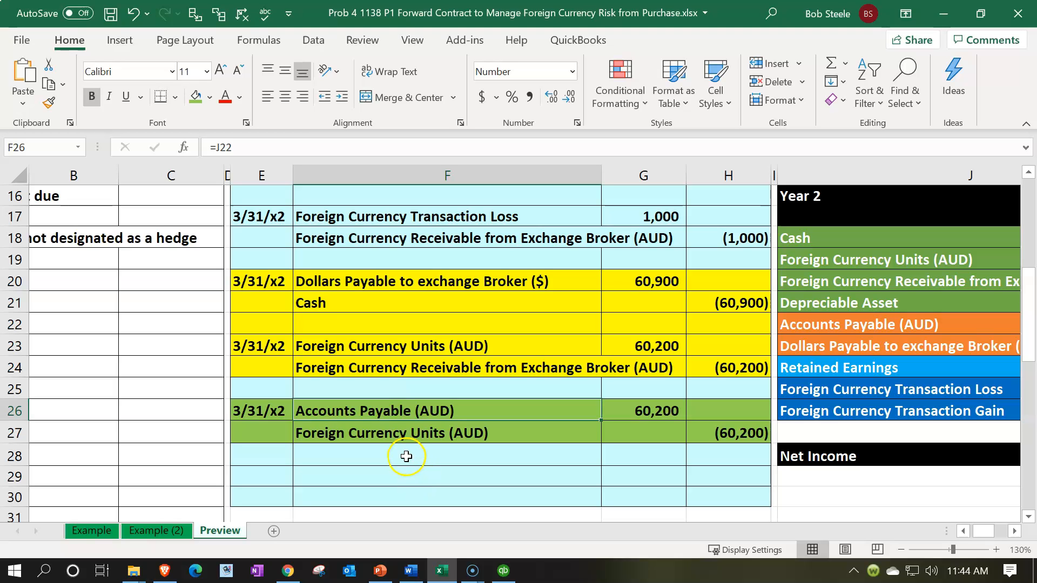
pyautogui.scroll(1, 407, 459)
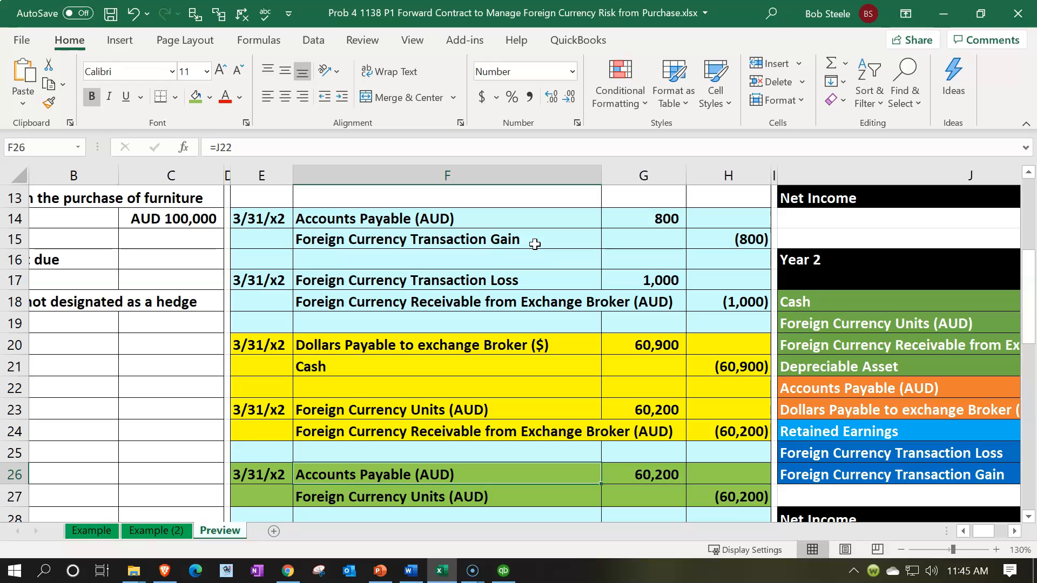
pyautogui.click(635, 471)
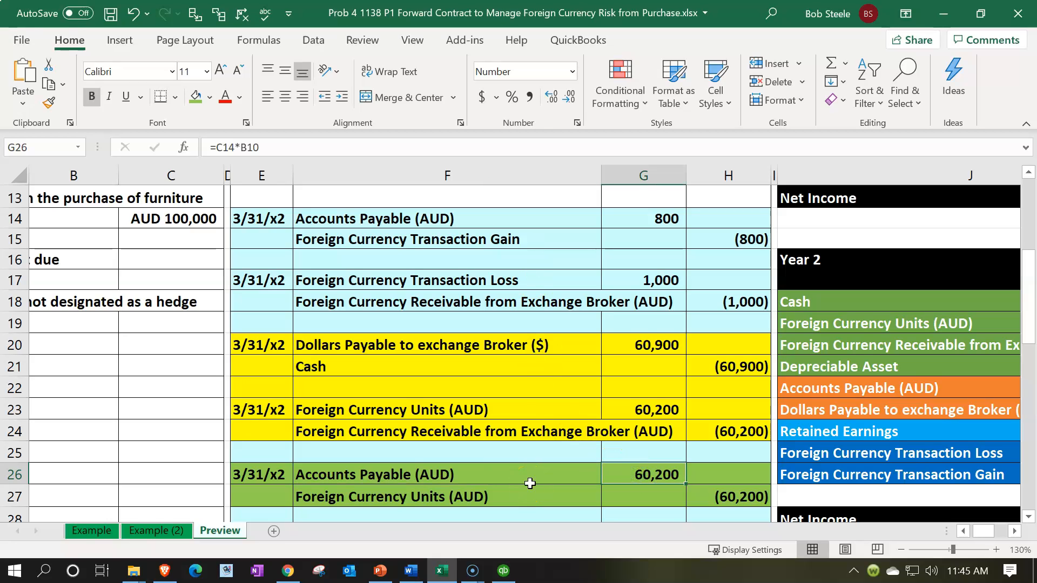
# - Switch back to QuickBooks, view the home page's vendor section, and return to Accounts Payable (AUD) on the Balance Sheet
pyautogui.click(503, 572)
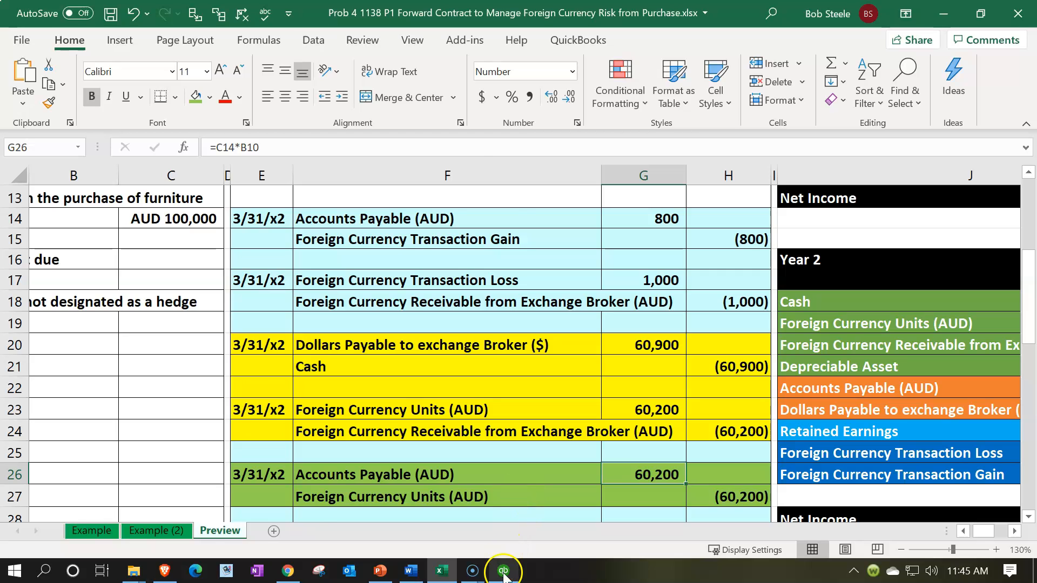
pyautogui.click(64, 184)
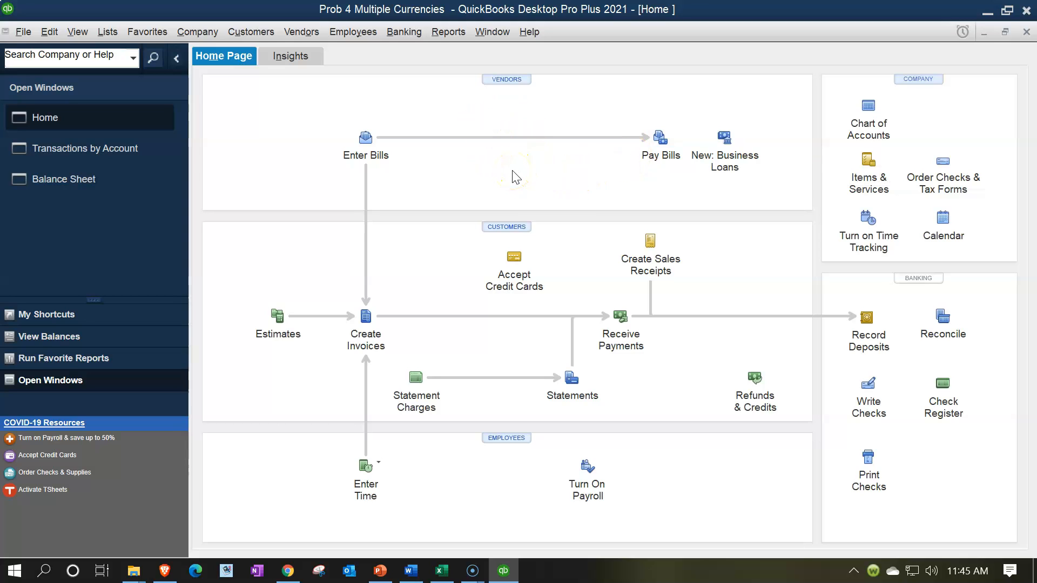
pyautogui.click(511, 144)
pyautogui.click(441, 571)
pyautogui.click(442, 572)
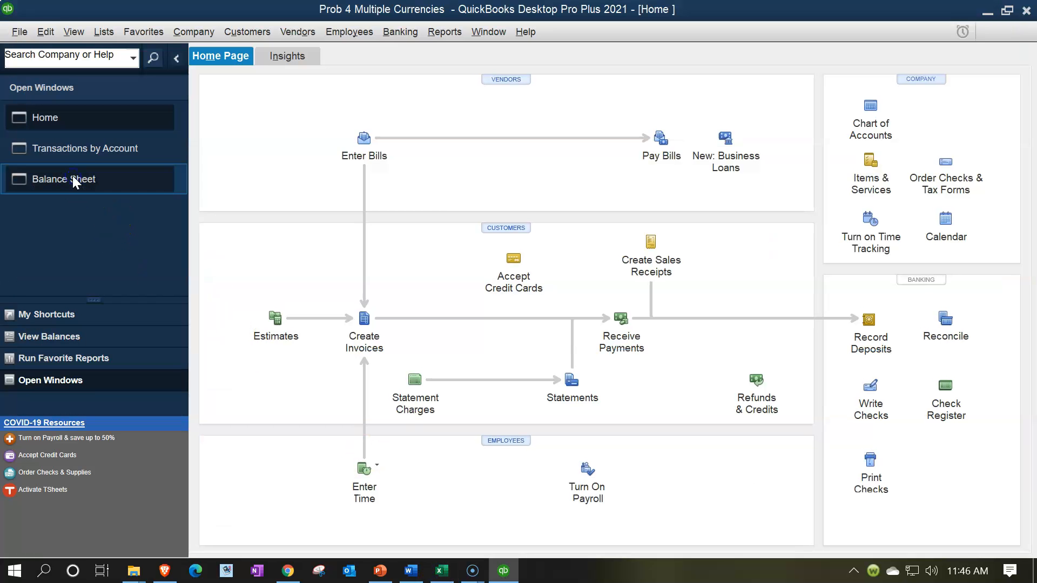
pyautogui.click(73, 178)
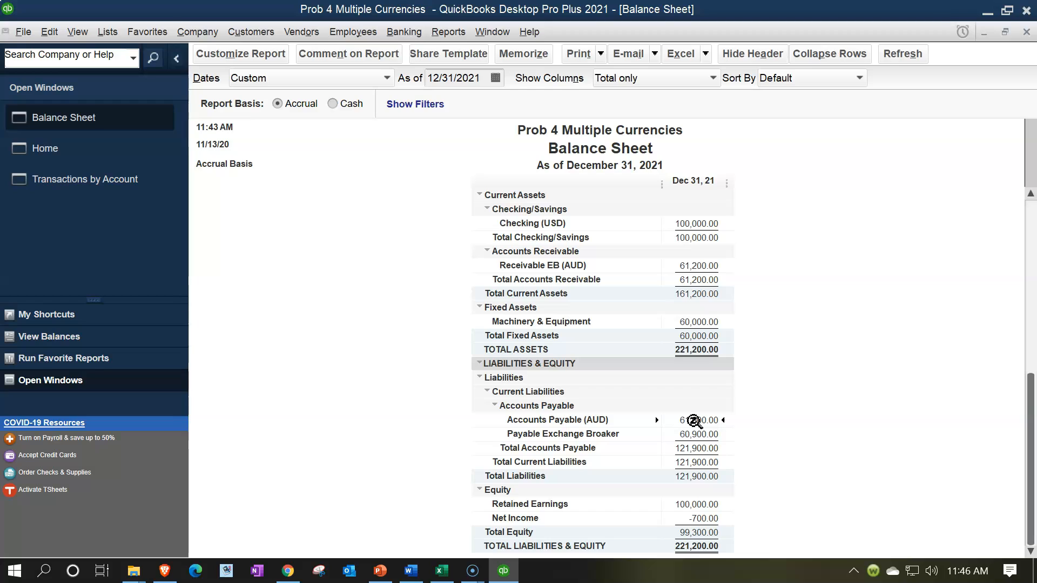
pyautogui.doubleClick(694, 420)
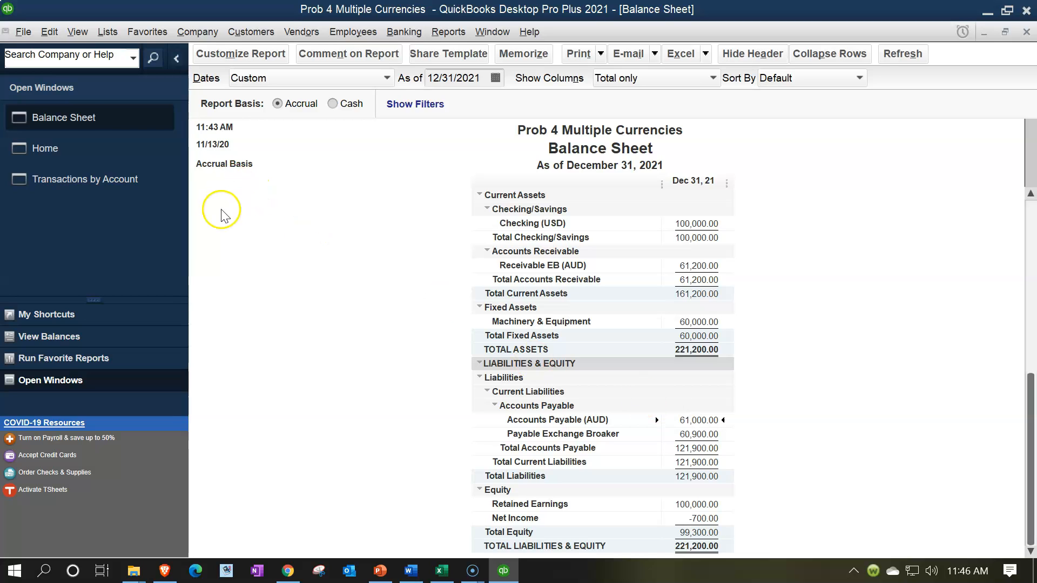
# - Open the Australian Dollar's exchange rate history from the Currency List
pyautogui.click(100, 37)
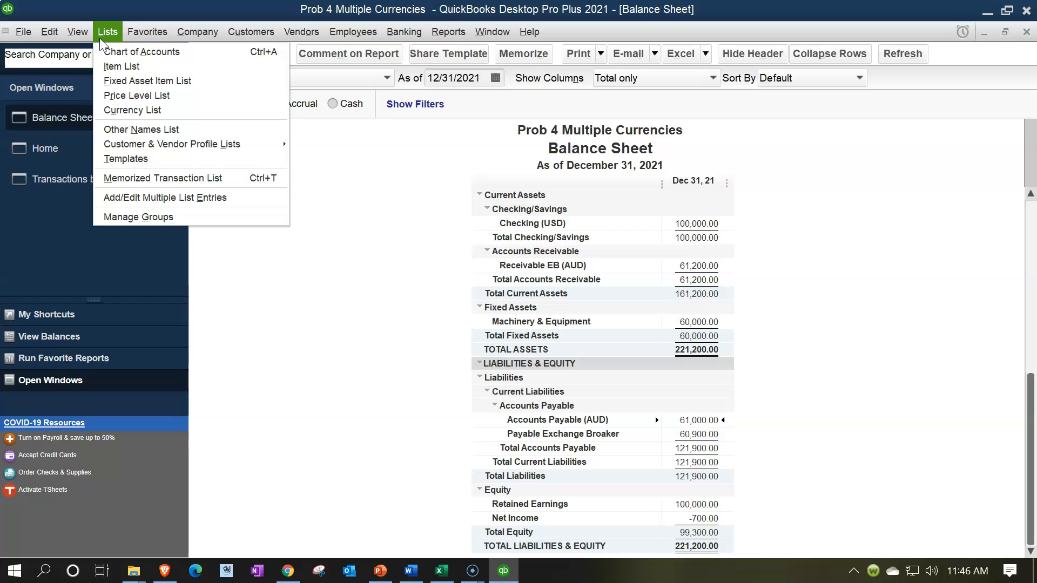
pyautogui.click(133, 112)
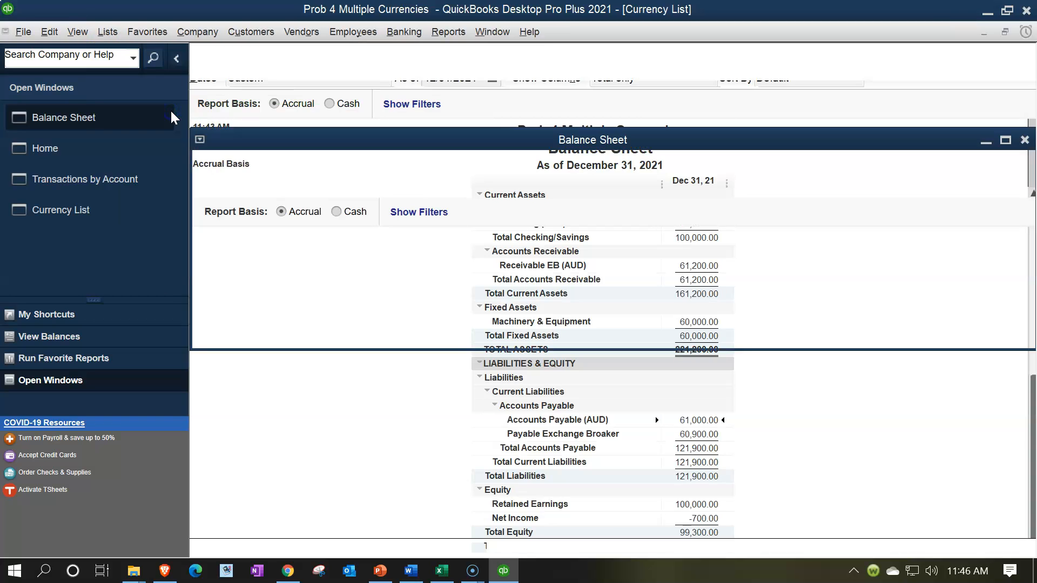
pyautogui.click(276, 105)
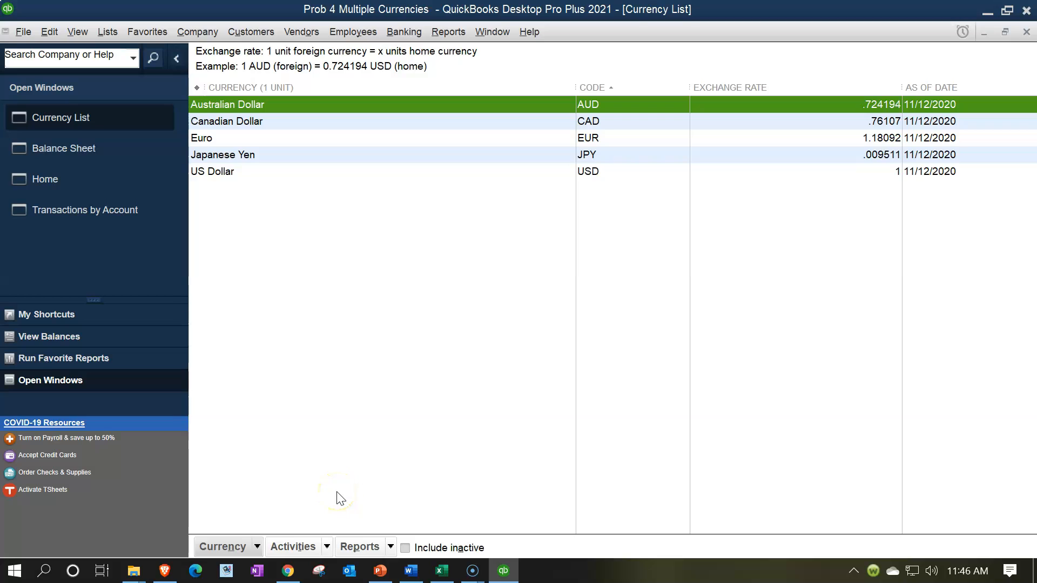
pyautogui.click(327, 553)
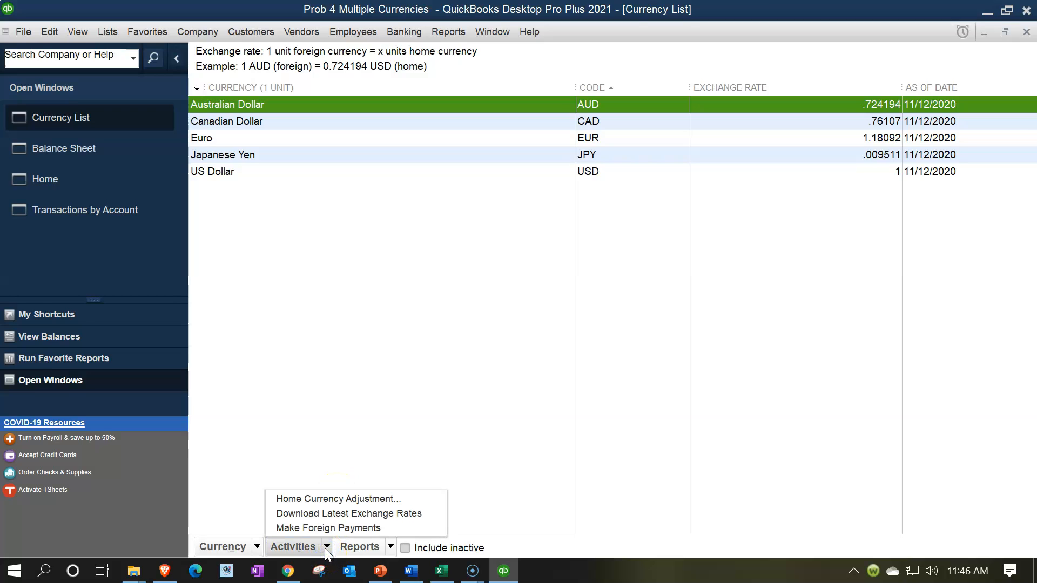
pyautogui.click(326, 519)
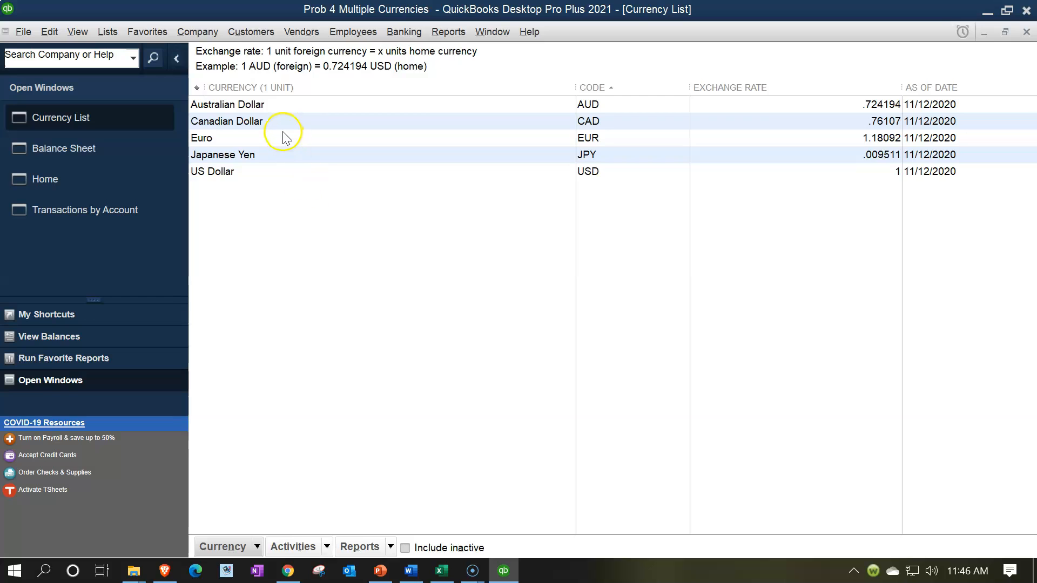
pyautogui.click(280, 105)
pyautogui.doubleClick(279, 105)
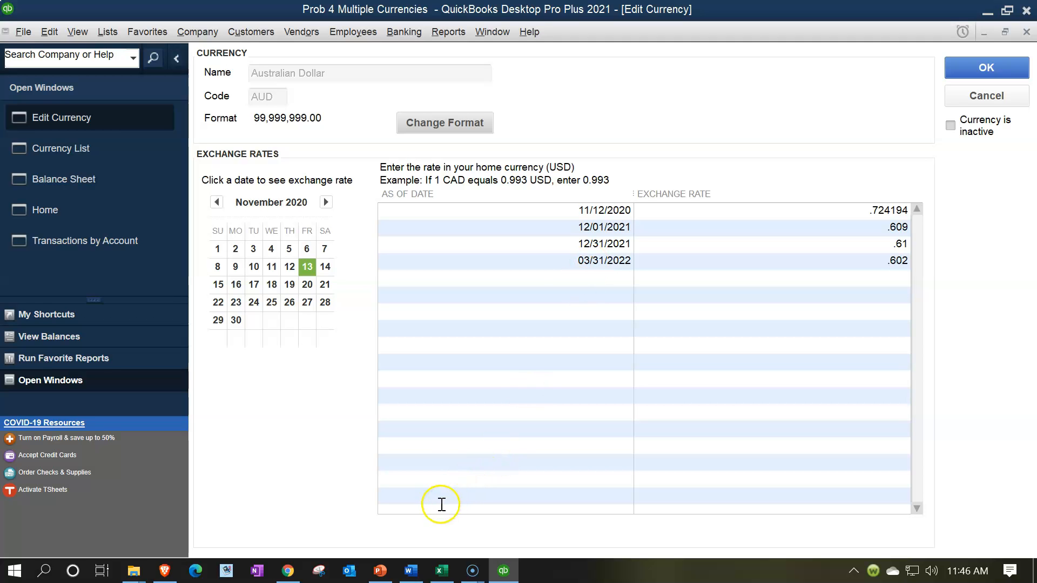
# - Switch to the Excel workbook and check the 03/31/x2 spot rate in the rate table
pyautogui.click(442, 571)
pyautogui.click(280, 432)
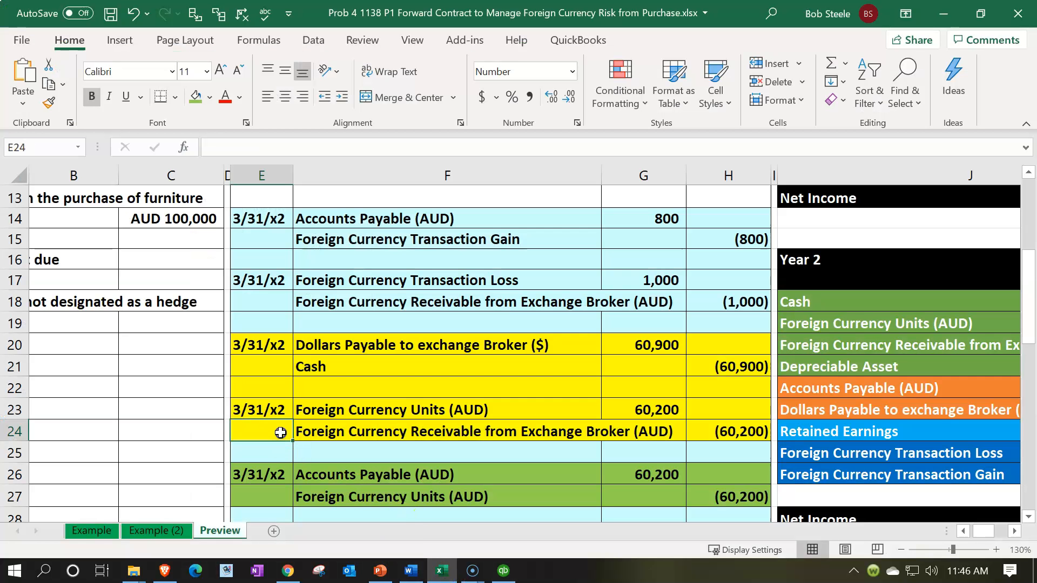
pyautogui.press('Left')
pyautogui.press('Left')
pyautogui.press('Left')
pyautogui.press('Left')
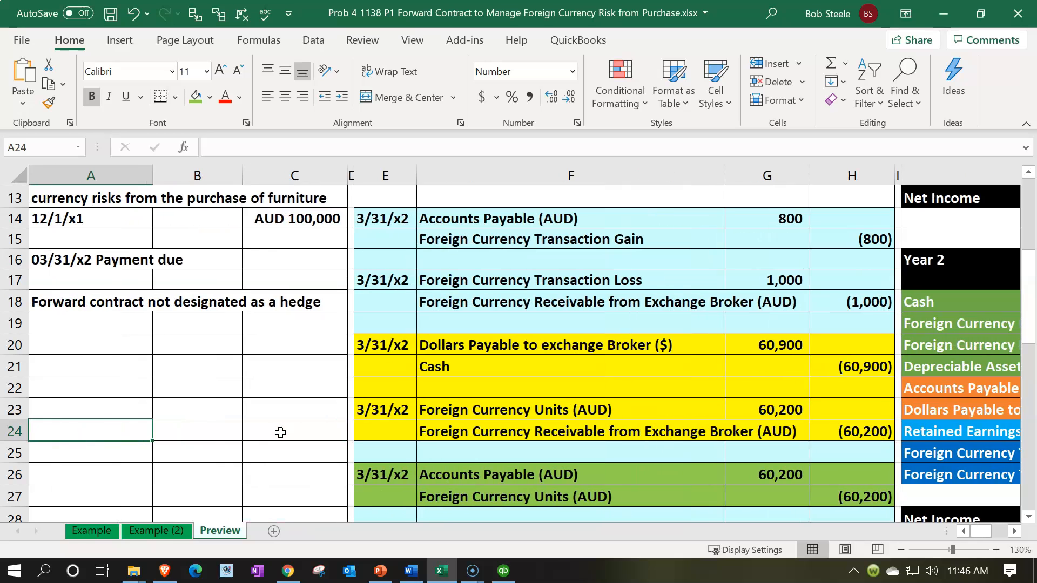
pyautogui.scroll(3, 206, 312)
pyautogui.click(213, 326)
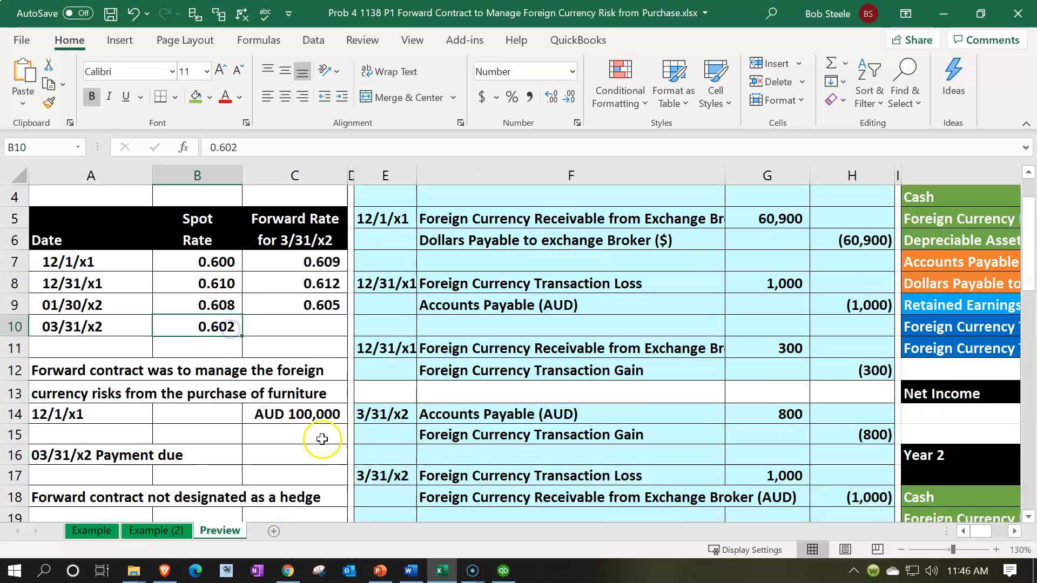
# - Return to QuickBooks, close the Australian Dollar record and the Currency List, and bring up the home page
pyautogui.click(441, 571)
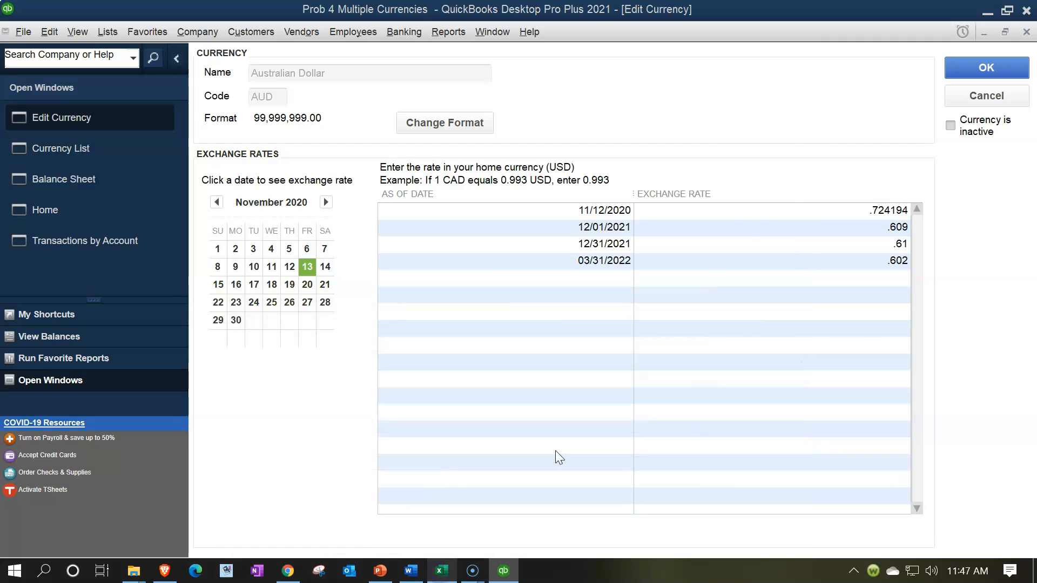
pyautogui.click(1026, 33)
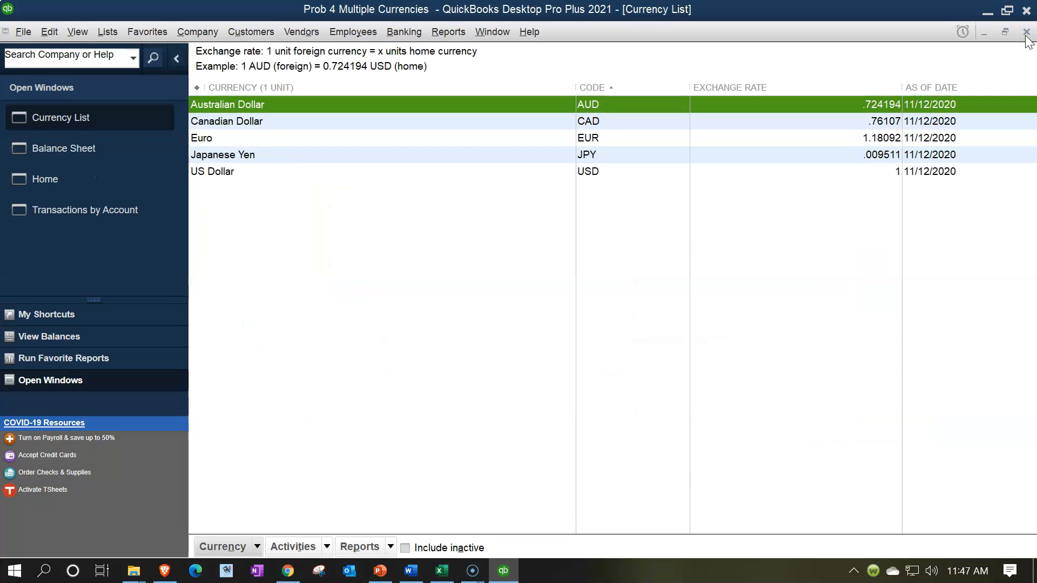
pyautogui.click(1026, 33)
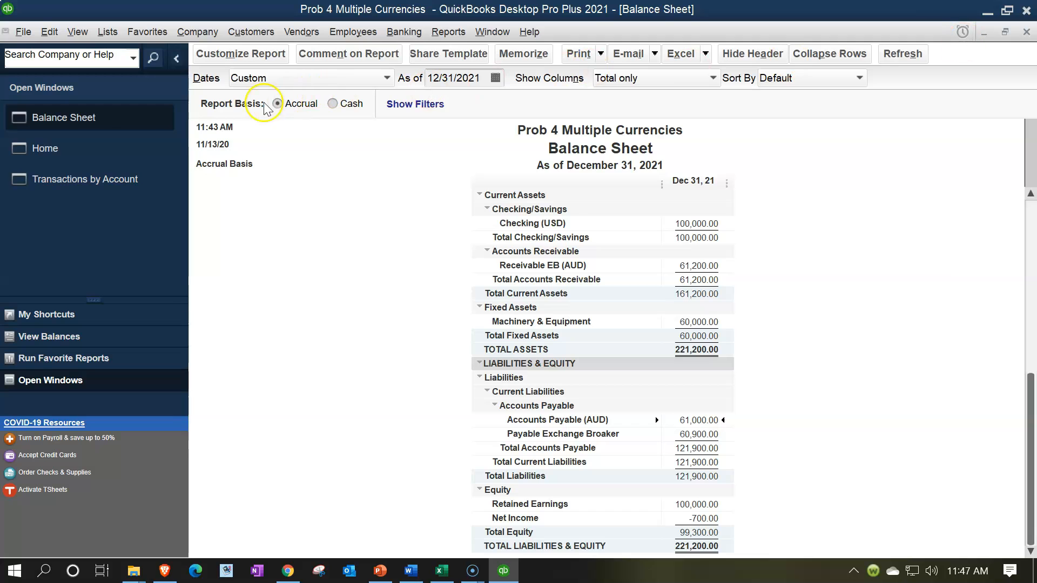
pyautogui.click(75, 144)
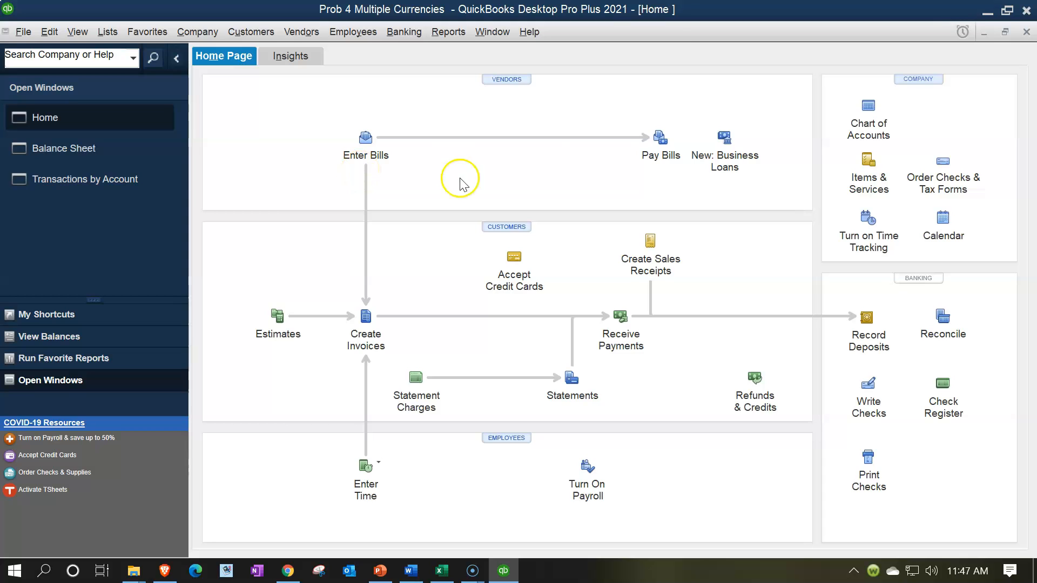
# - Open Pay Bills for Accounts Payable (AUD) and select the Vendor 1 (AUD) bill for payment
pyautogui.click(668, 147)
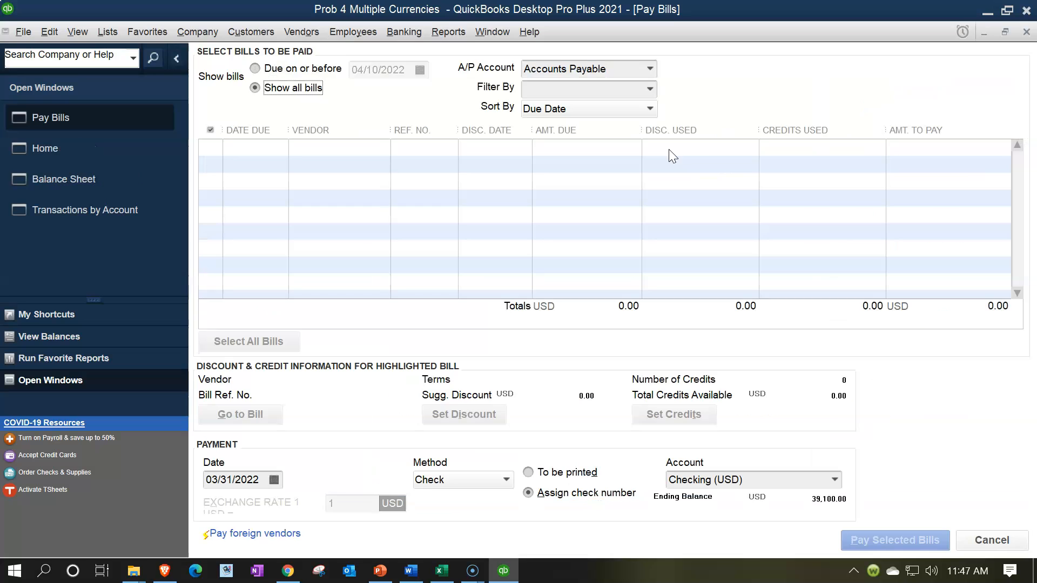
pyautogui.click(648, 68)
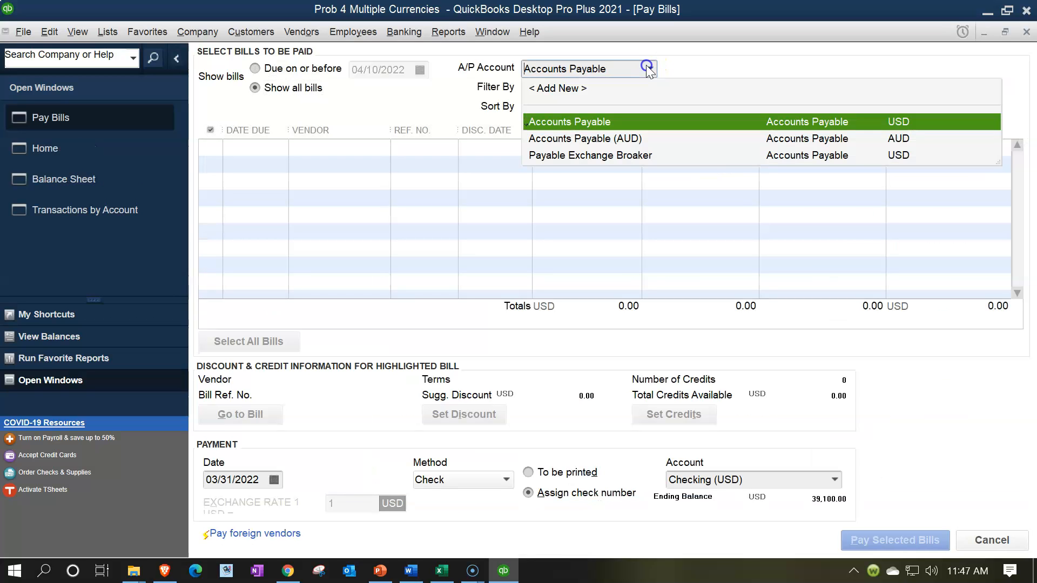
pyautogui.click(592, 138)
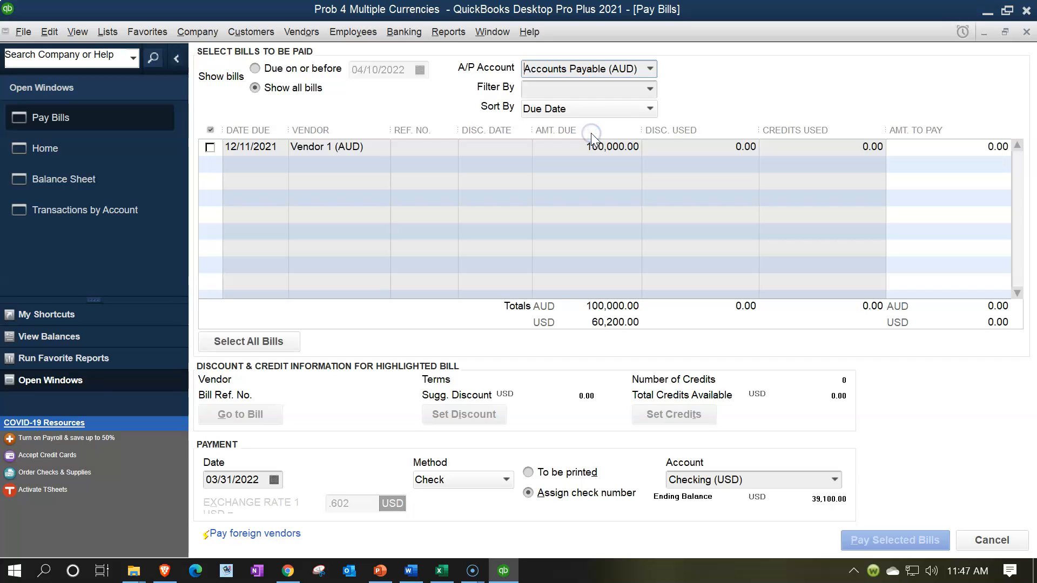
pyautogui.click(242, 140)
pyautogui.click(210, 145)
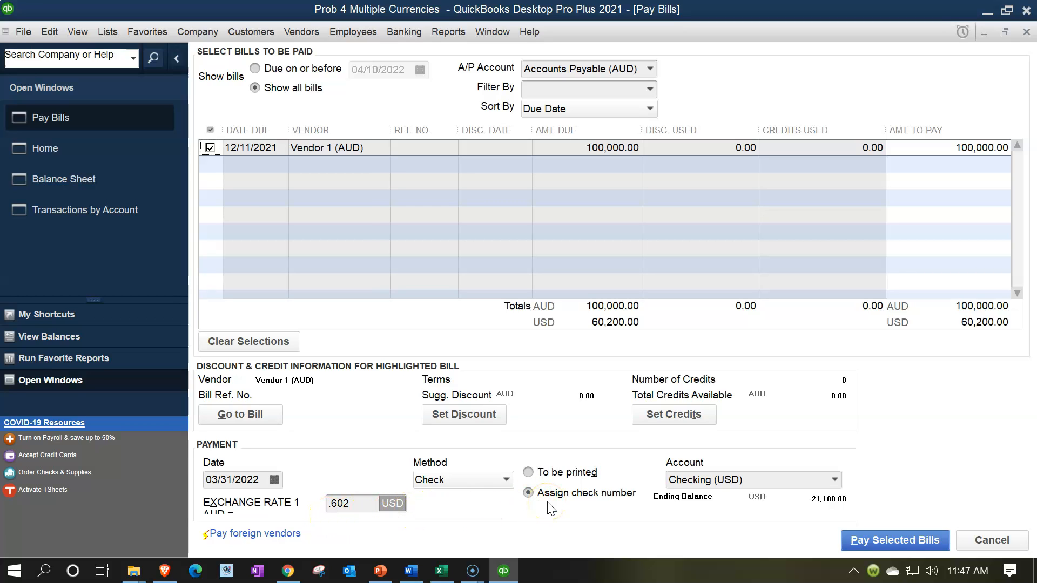
# - Set the bill's payment account to Checking (AUD), dismiss the default account notice, and review the AUD and USD totals
pyautogui.click(834, 481)
pyautogui.click(626, 533)
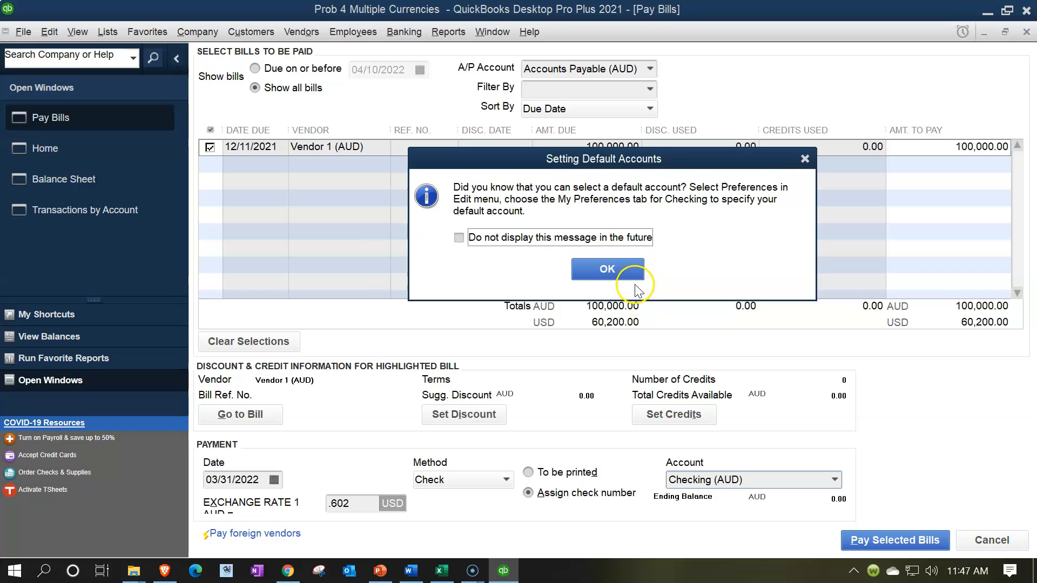
pyautogui.click(630, 271)
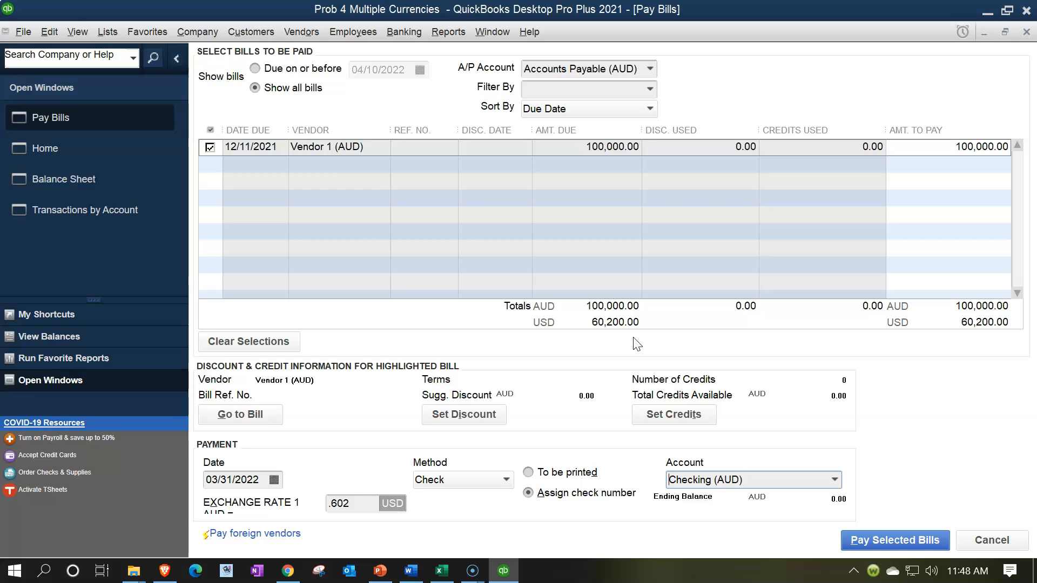
pyautogui.click(619, 341)
pyautogui.click(603, 343)
pyautogui.click(593, 332)
# - Pay the selected bill with check number E4, accept the future date, and close the payment summary
pyautogui.click(916, 538)
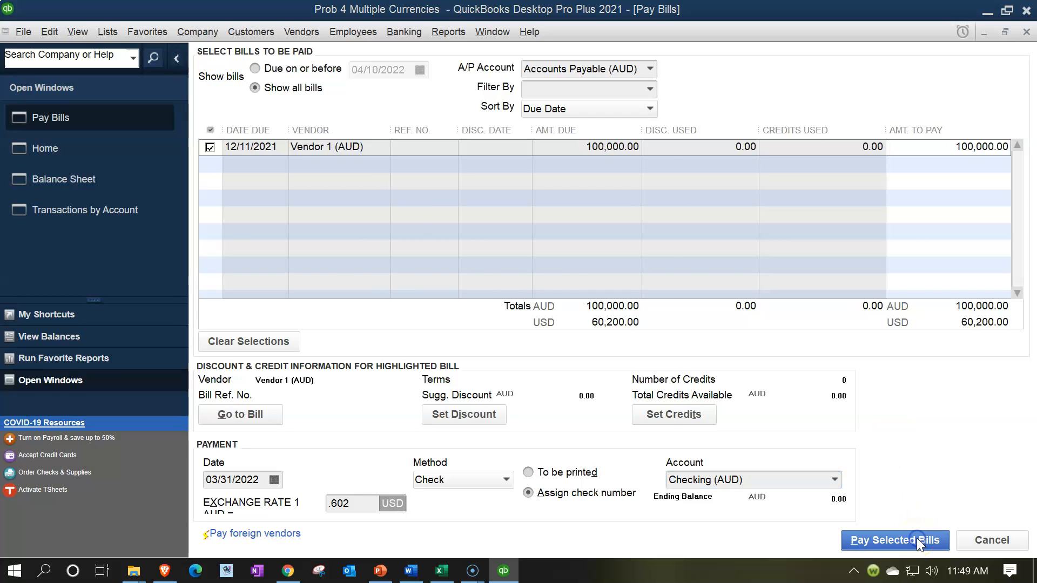
pyautogui.write('E4')
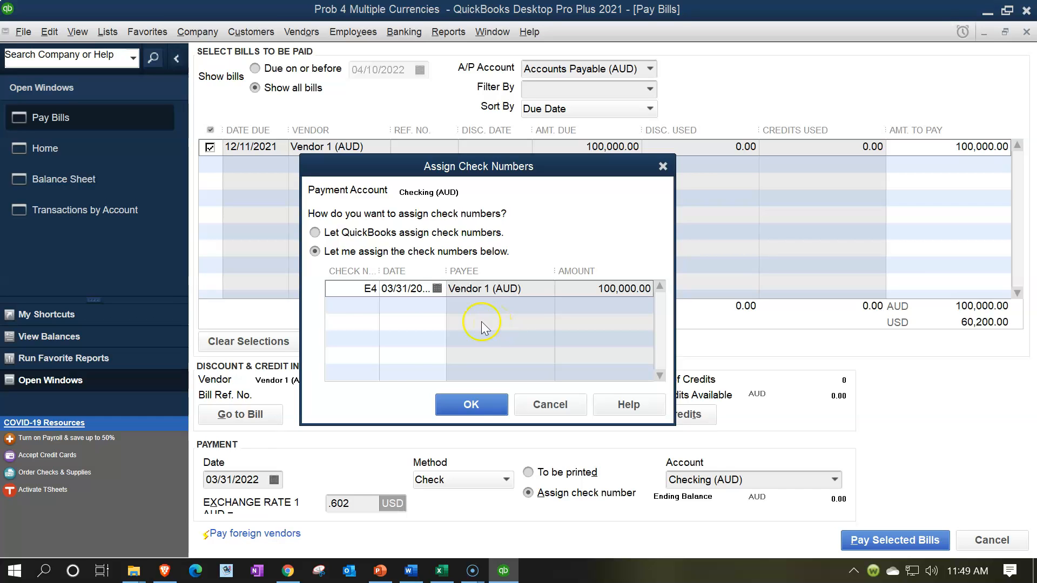
pyautogui.click(470, 404)
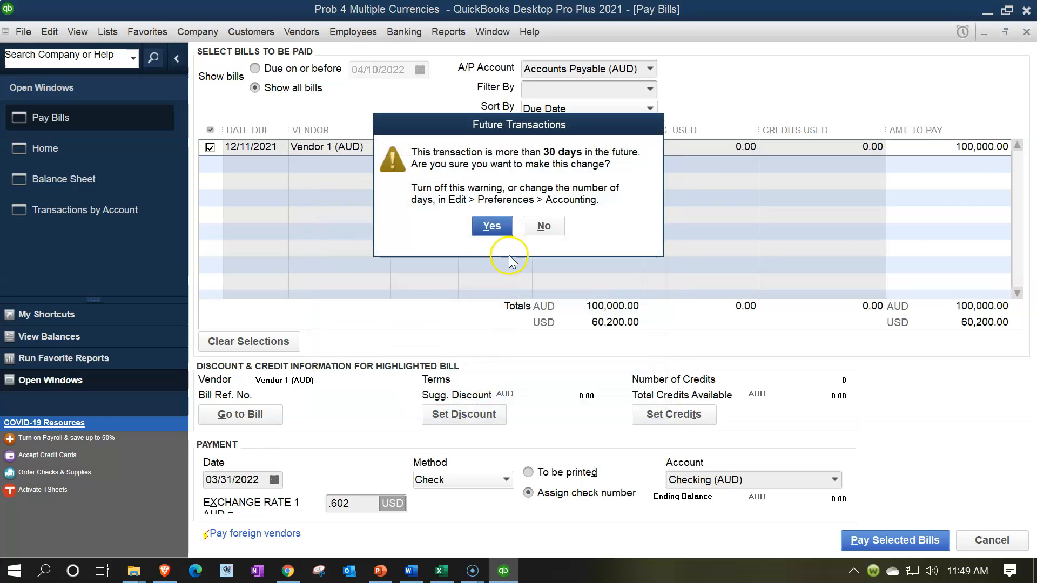
pyautogui.click(490, 228)
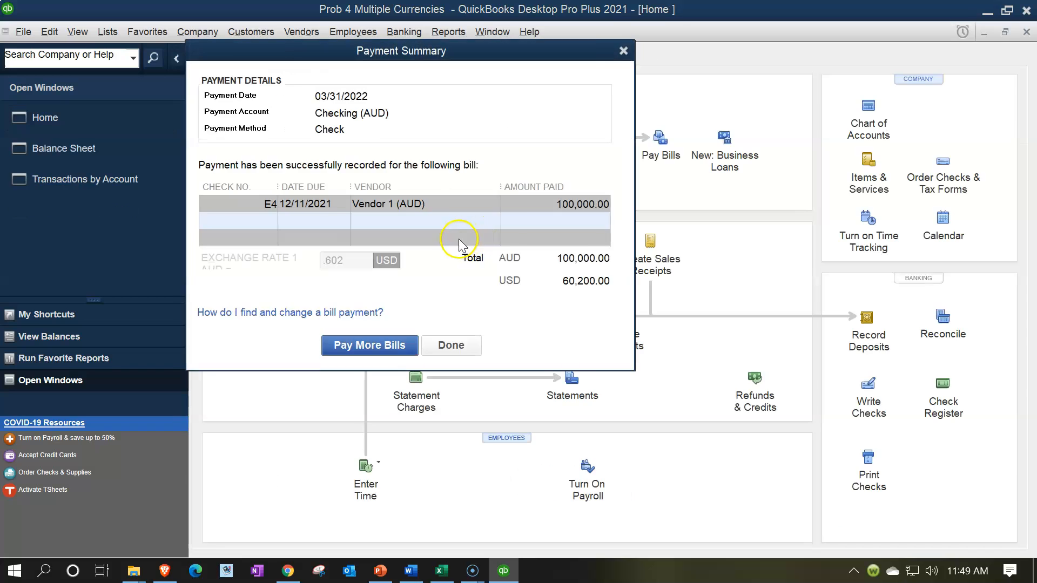
pyautogui.click(619, 50)
# - Return to the Balance Sheet and set its as-of date to 12/31/2022
pyautogui.click(92, 148)
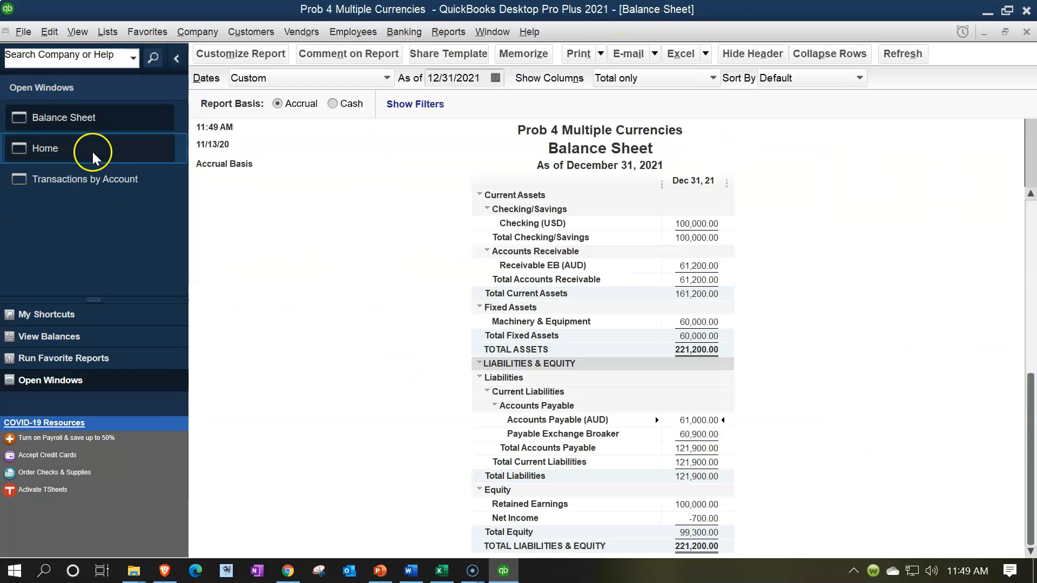
pyautogui.click(487, 77)
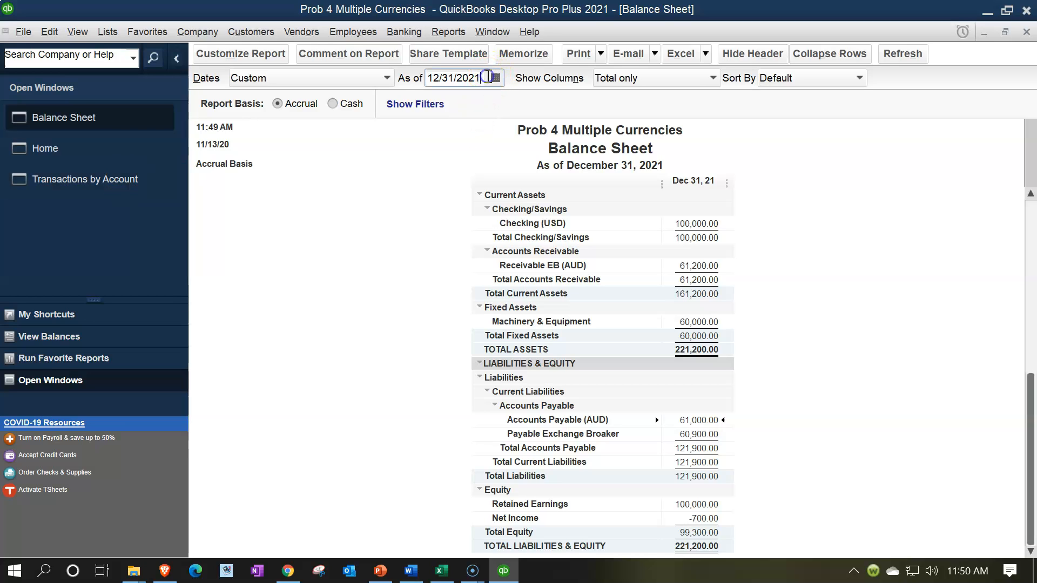
pyautogui.press('BackSpace')
pyautogui.write('2')
pyautogui.click(432, 273)
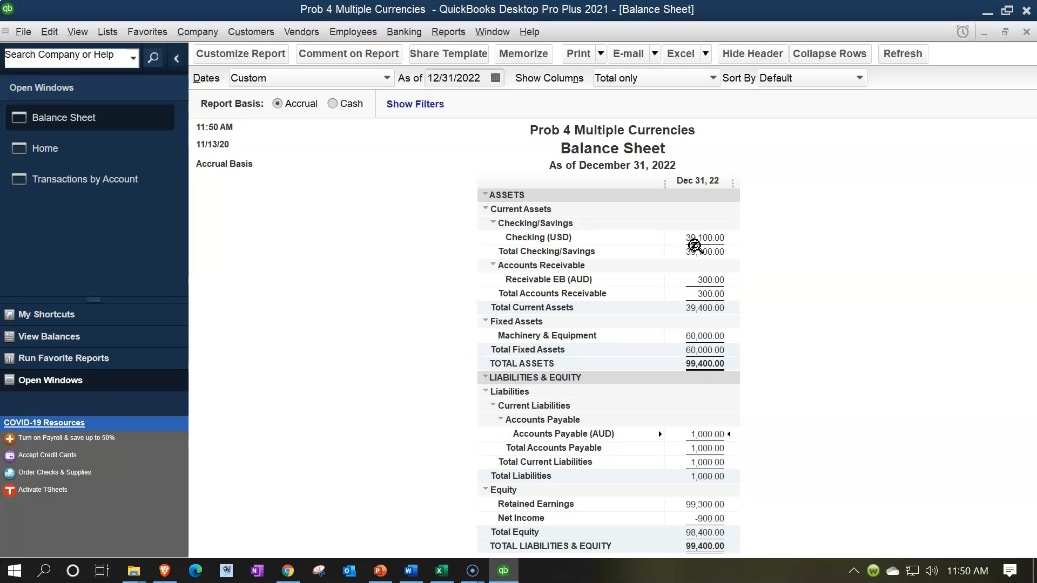
# - Examine the Receivable EB (AUD) transactions from 12/31/2021 to 12/31/2022, then close the detail report
pyautogui.click(709, 276)
pyautogui.doubleClick(704, 280)
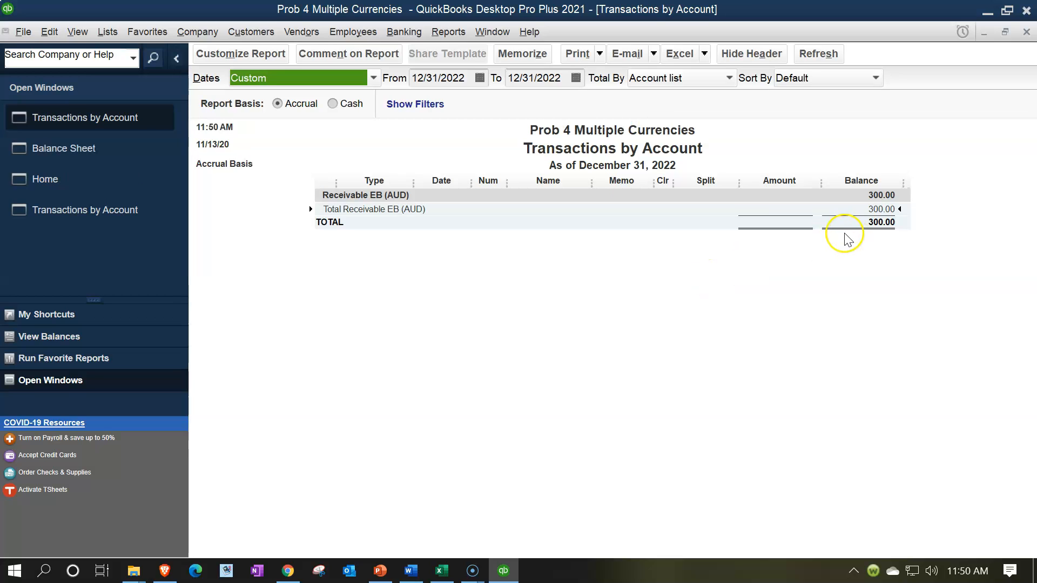
pyautogui.press('BackSpace')
pyautogui.write('1')
pyautogui.click(583, 359)
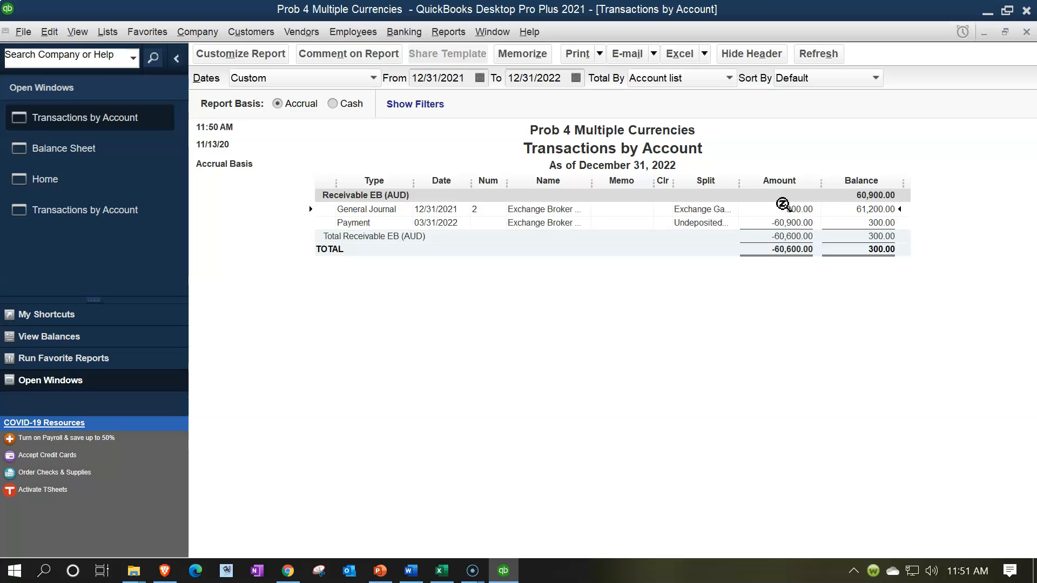
pyautogui.click(773, 220)
pyautogui.click(1023, 34)
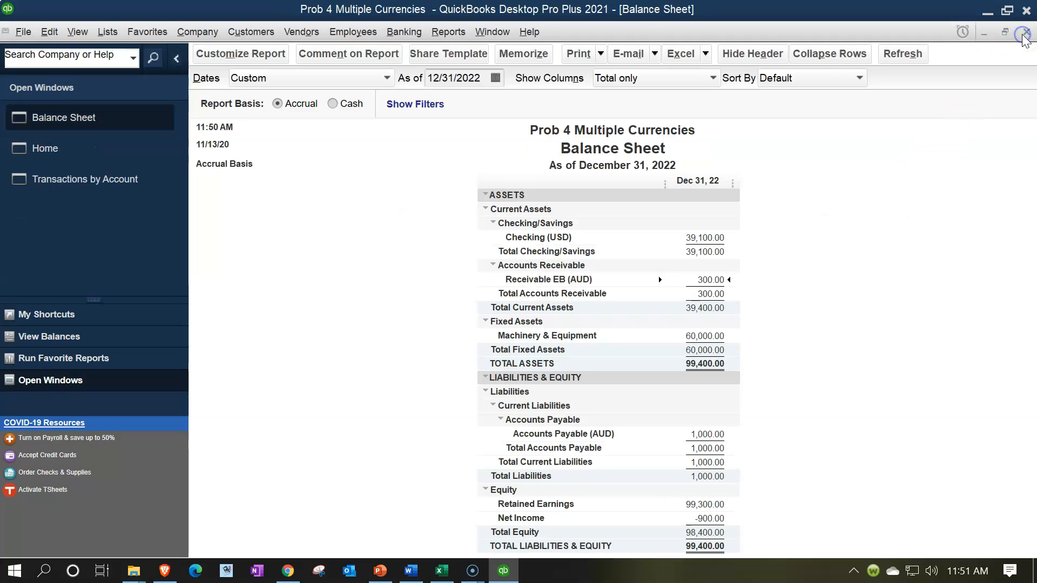
# - Open the Trial Balance report and set its period to 01/01/2022 through 12/31/2022
pyautogui.click(463, 37)
pyautogui.moveTo(507, 252)
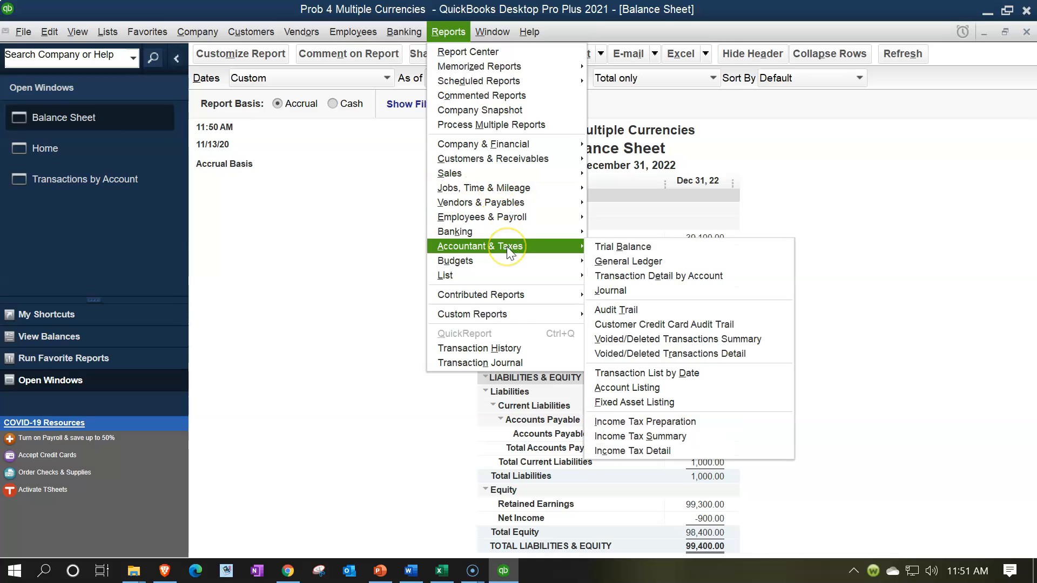
pyautogui.click(607, 247)
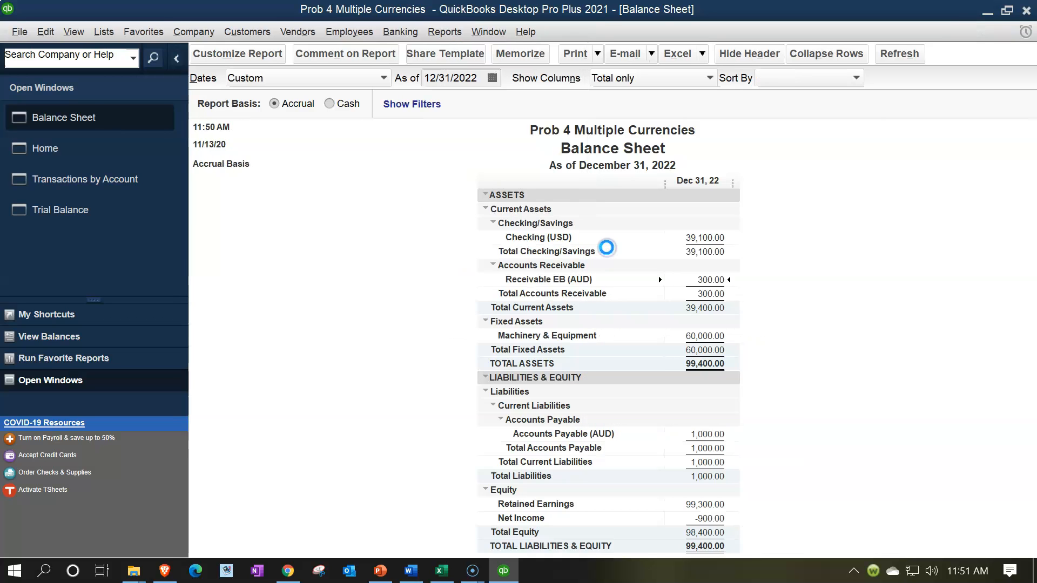
pyautogui.press('Tab')
pyautogui.write('01/01/2022')
pyautogui.press('Tab')
pyautogui.write('1')
pyautogui.write('2/31/2022')
pyautogui.press('Tab')
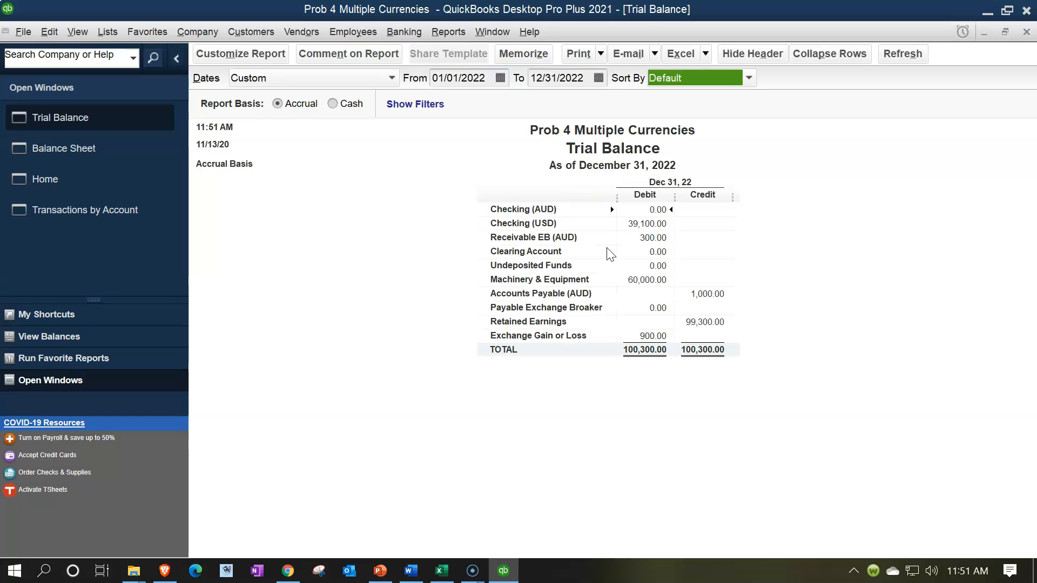
# - Examine the Checking (AUD) deposit and bill payment from the Trial Balance, then close the detail report
pyautogui.doubleClick(637, 210)
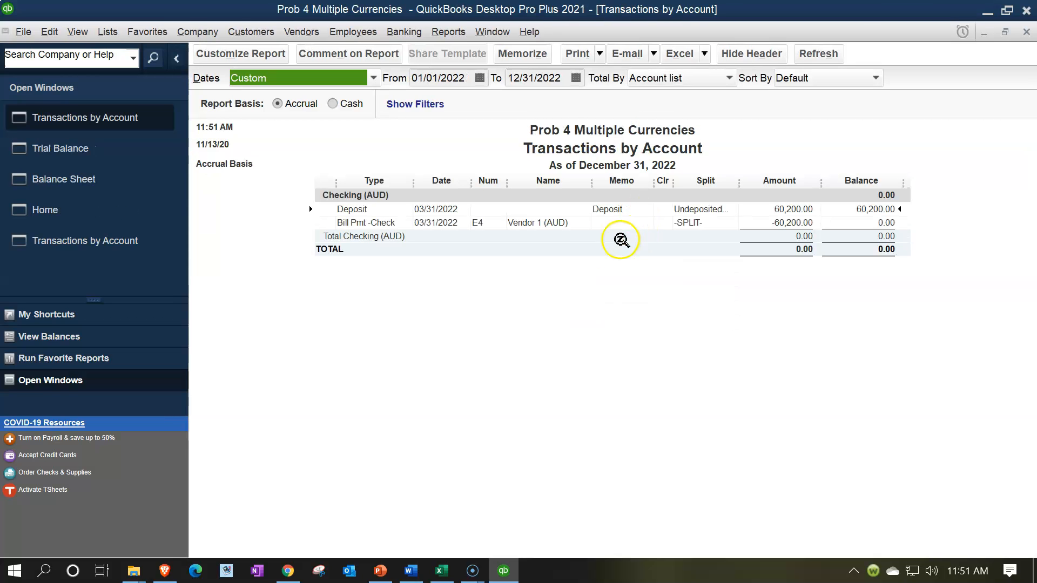
pyautogui.click(779, 224)
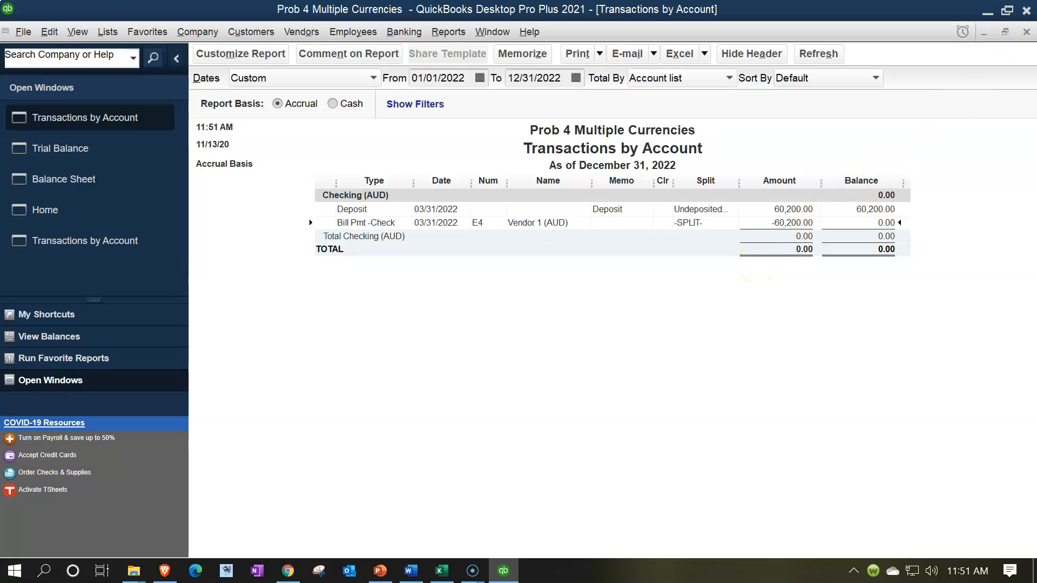
pyautogui.click(1026, 31)
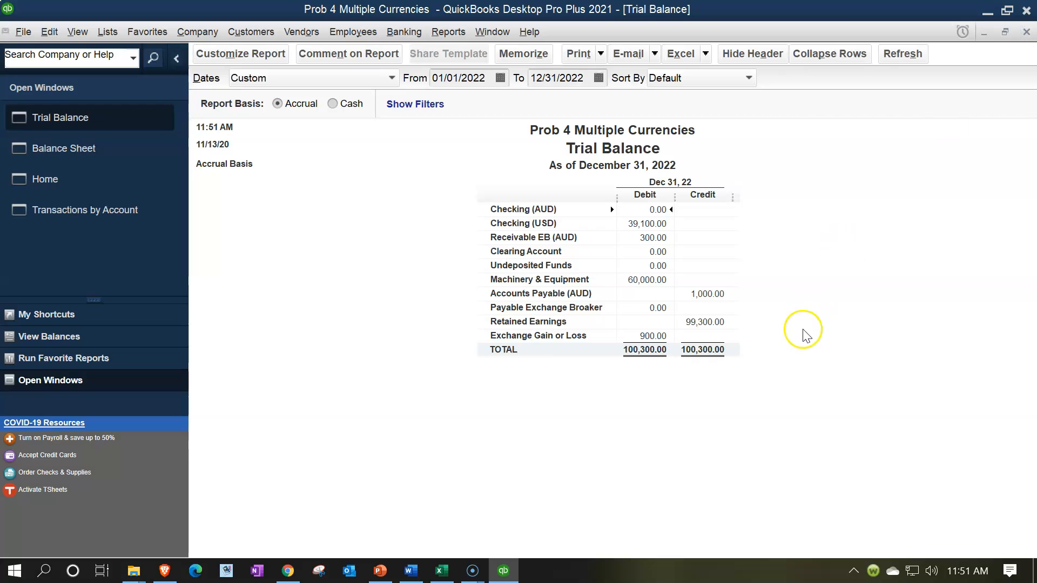
# - Open the Exchange Gain or Loss transaction detail, widen the Split column, and examine the bill payment line
pyautogui.doubleClick(653, 336)
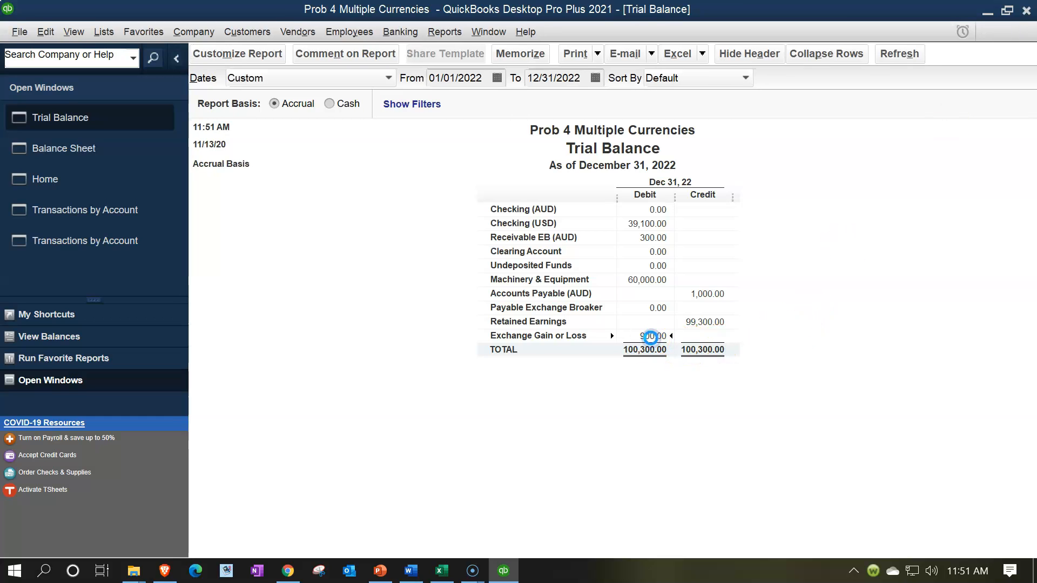
pyautogui.click(654, 335)
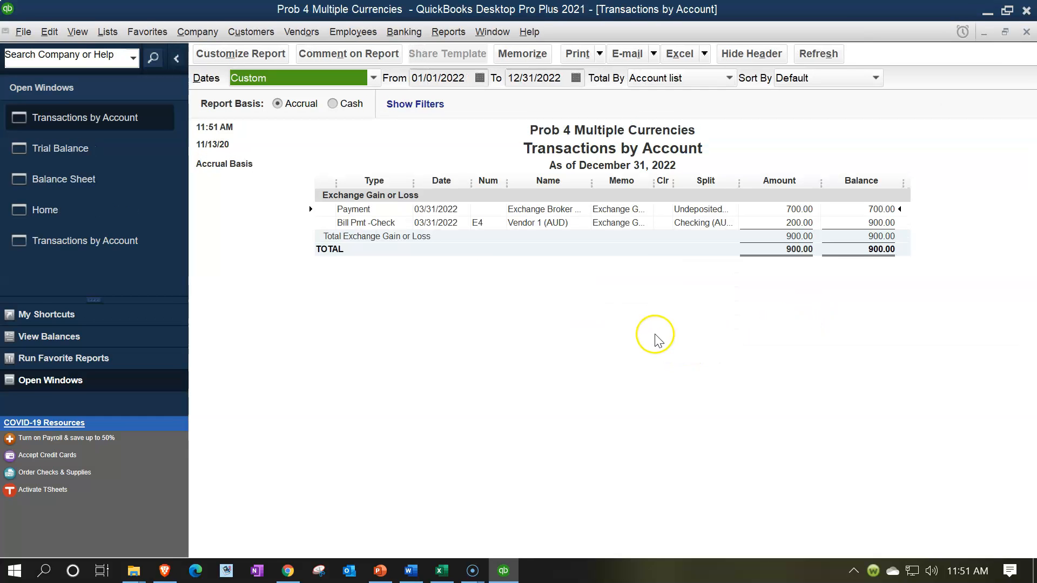
pyautogui.moveTo(738, 182); pyautogui.dragTo(759, 182)
pyautogui.click(805, 222)
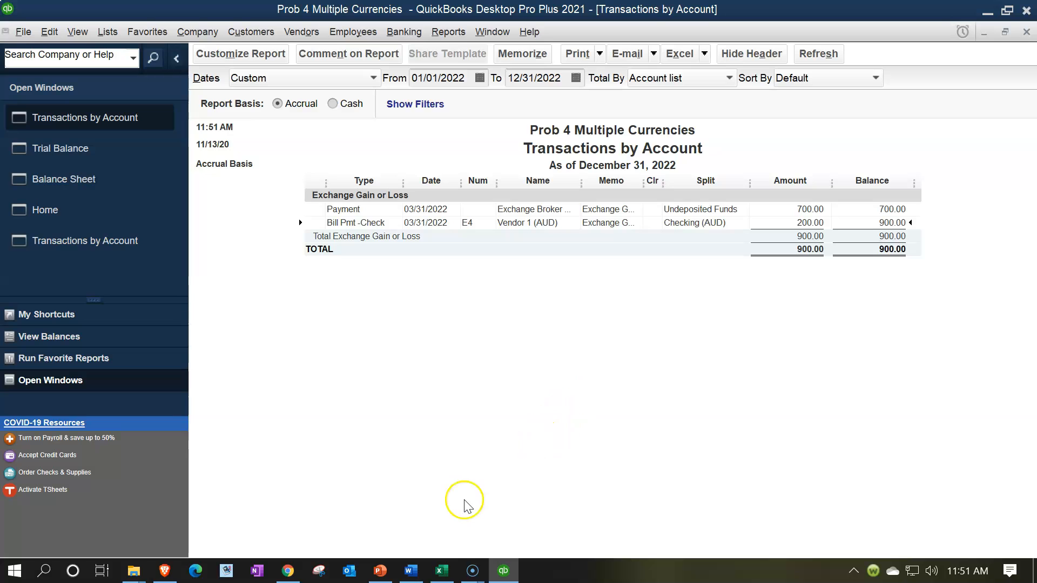
# - Switch to the Excel workbook and select cells G8 and H15 together to sum the accounts payable loss and gain
pyautogui.click(442, 564)
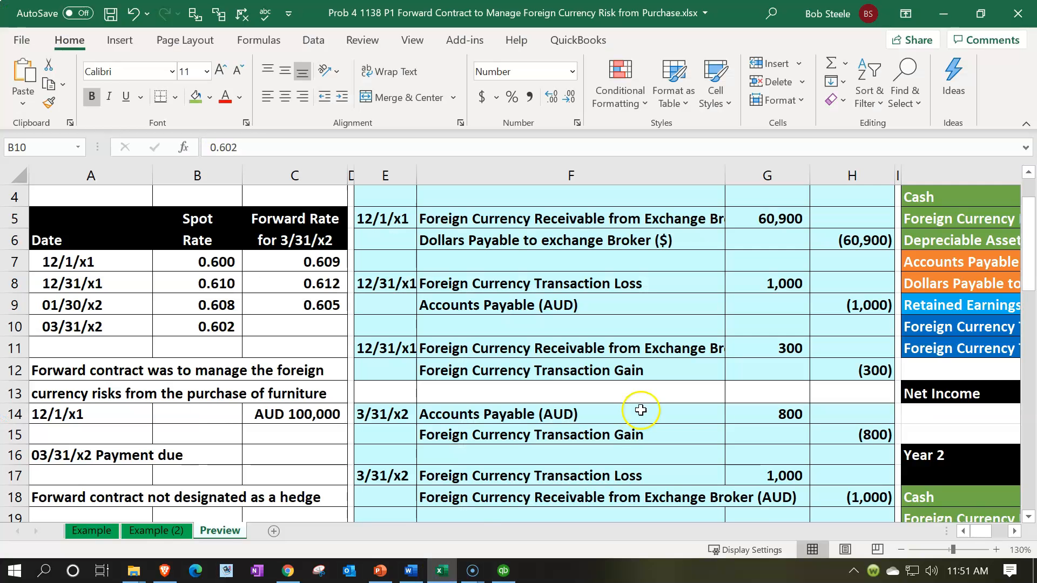
pyautogui.scroll(-3, 657, 396)
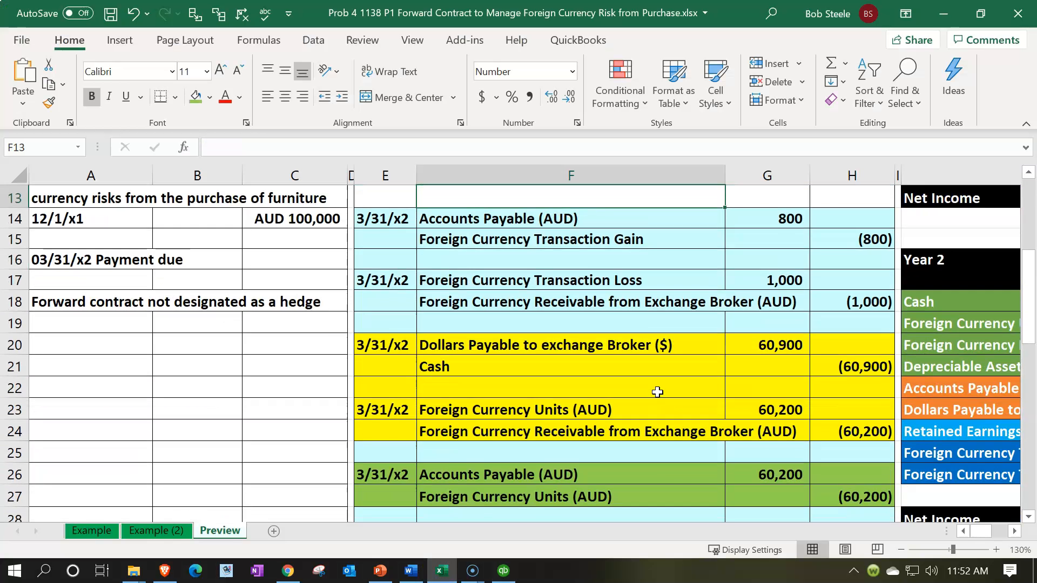
pyautogui.scroll(3, 658, 391)
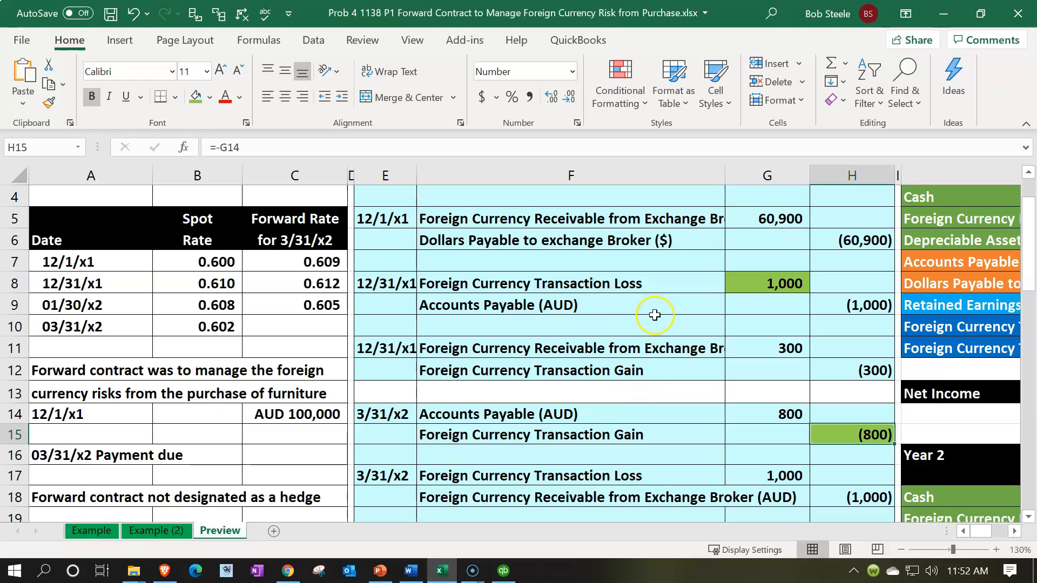
pyautogui.click(746, 286)
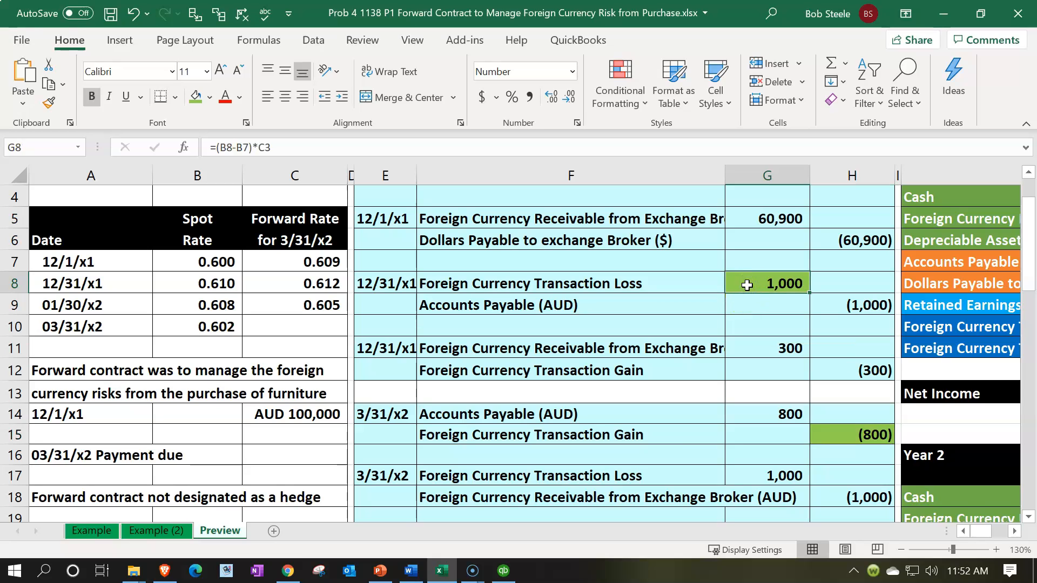
pyautogui.keyDown('ctrl'); pyautogui.click(839, 436); pyautogui.keyUp('ctrl')
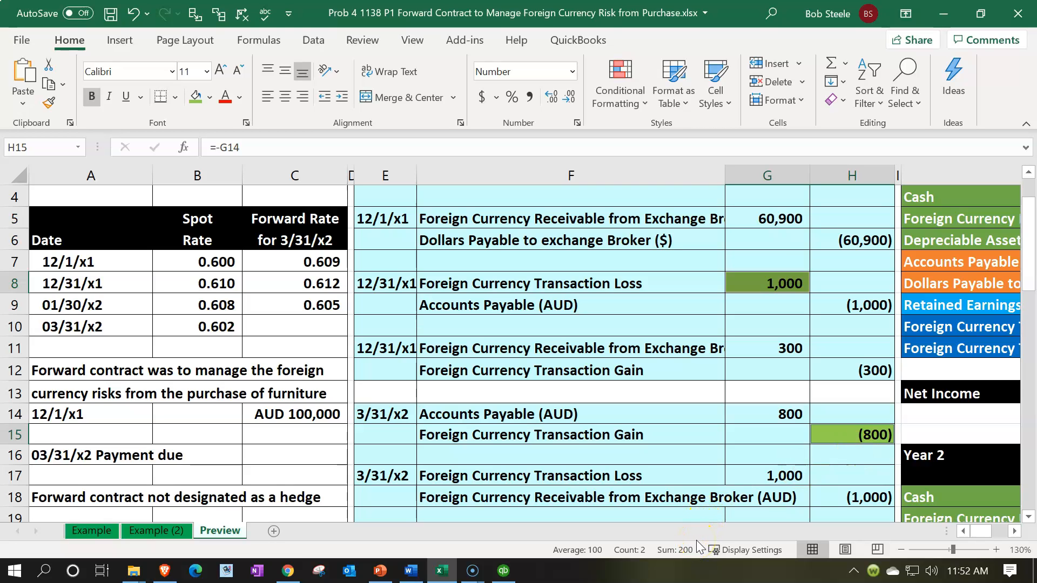
# - Compare the selected Excel amounts with the Exchange Gain or Loss detail in QuickBooks, ending in QuickBooks
pyautogui.click(502, 573)
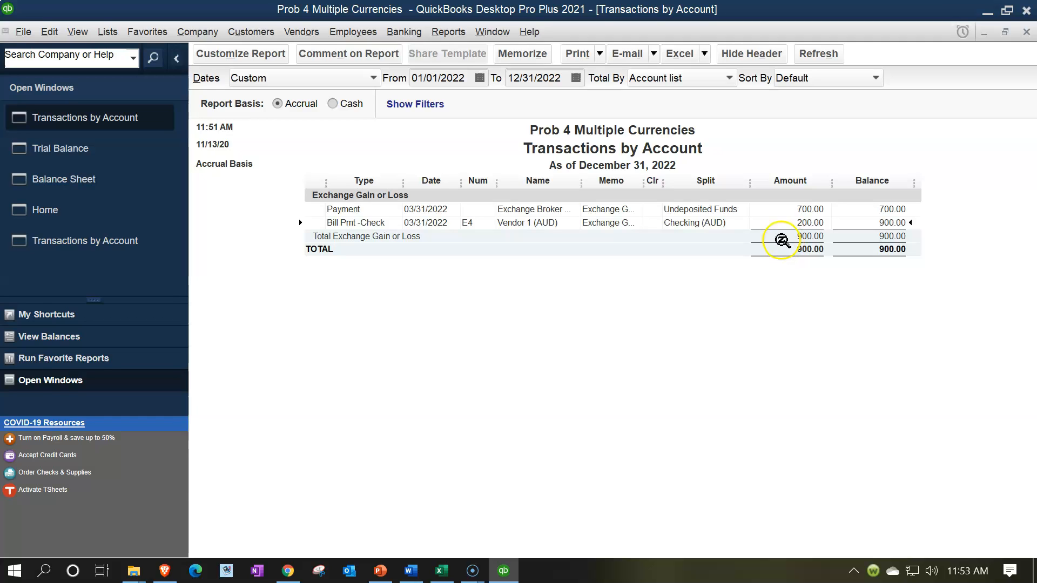
pyautogui.click(441, 573)
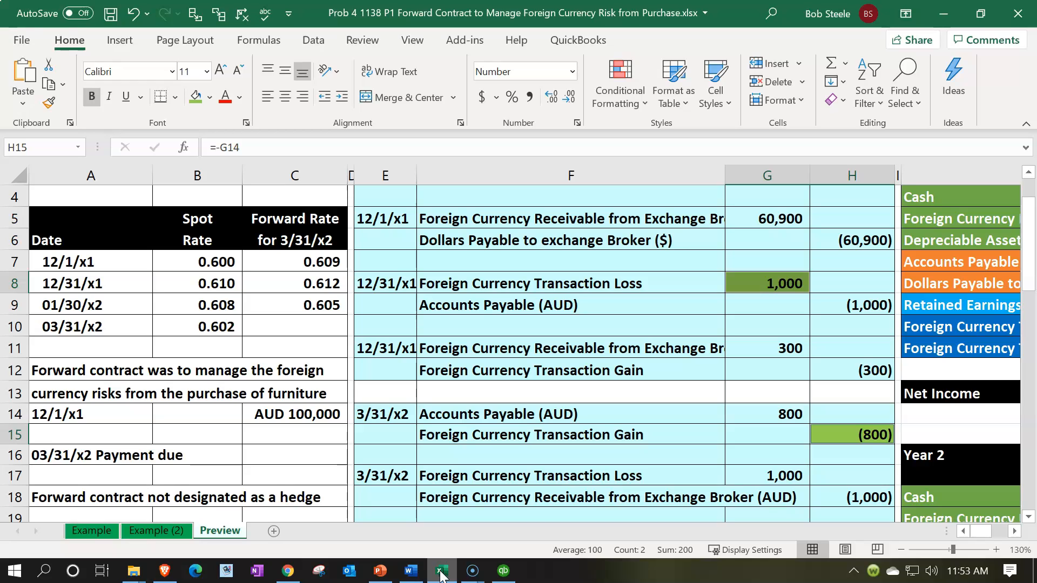
pyautogui.click(441, 572)
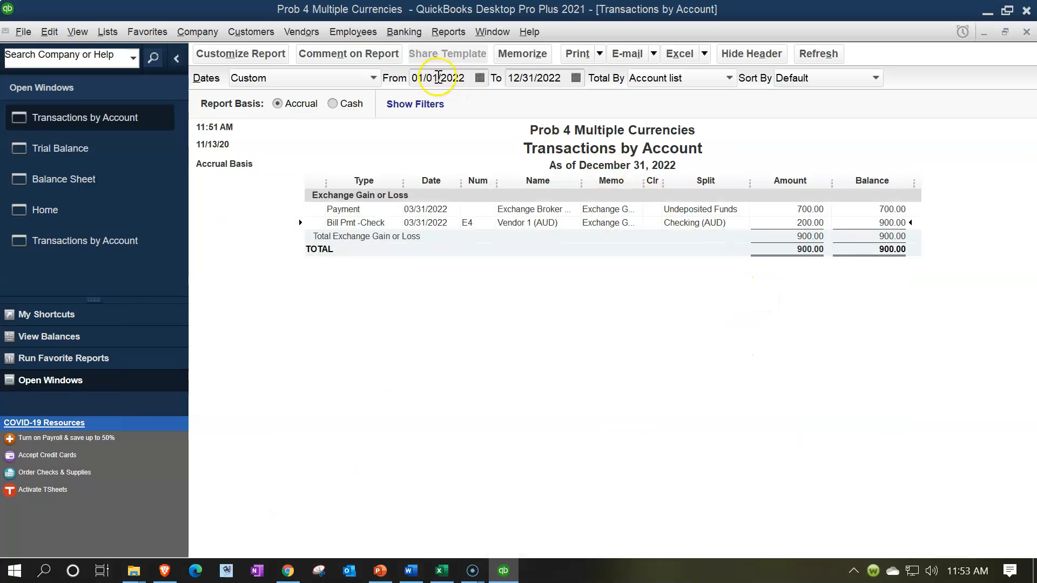
# - Set the Exchange Gain or Loss detail's start date to 01/01/2021, examine the entries, and close the report
pyautogui.click(461, 77)
pyautogui.press('BackSpace')
pyautogui.write('1')
pyautogui.click(662, 405)
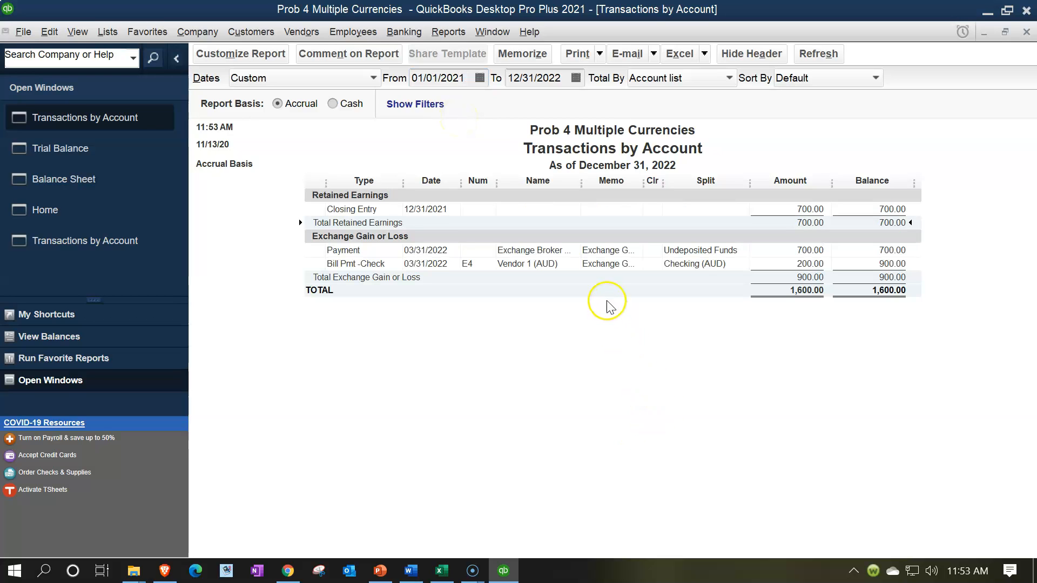
pyautogui.click(1026, 32)
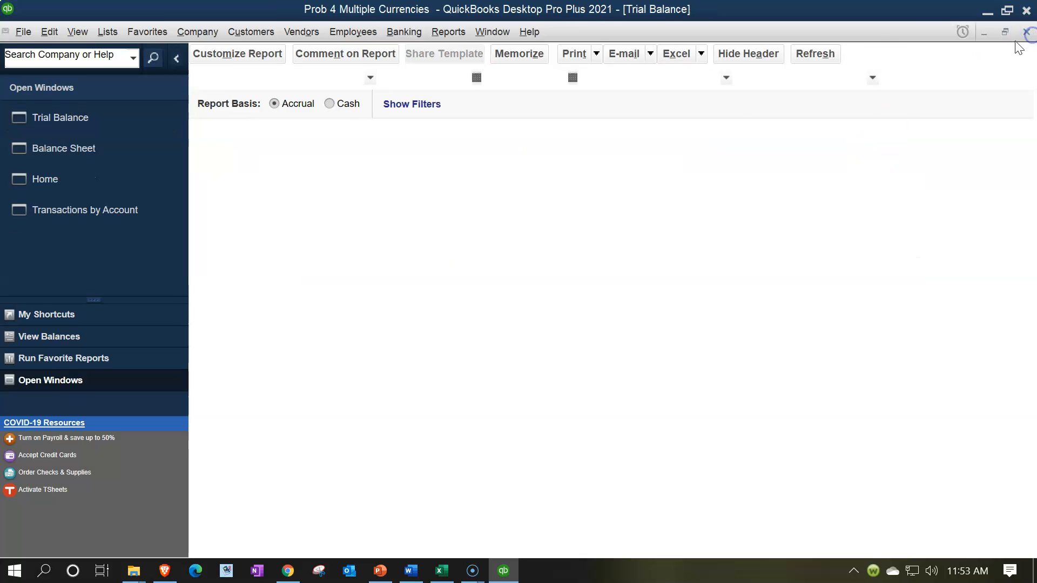
# - Set the Trial Balance date range to 01/01/2021 through 12/31/2021
pyautogui.click(489, 78)
pyautogui.press('BackSpace')
pyautogui.write('12312')
pyautogui.press('Tab')
pyautogui.write('1')
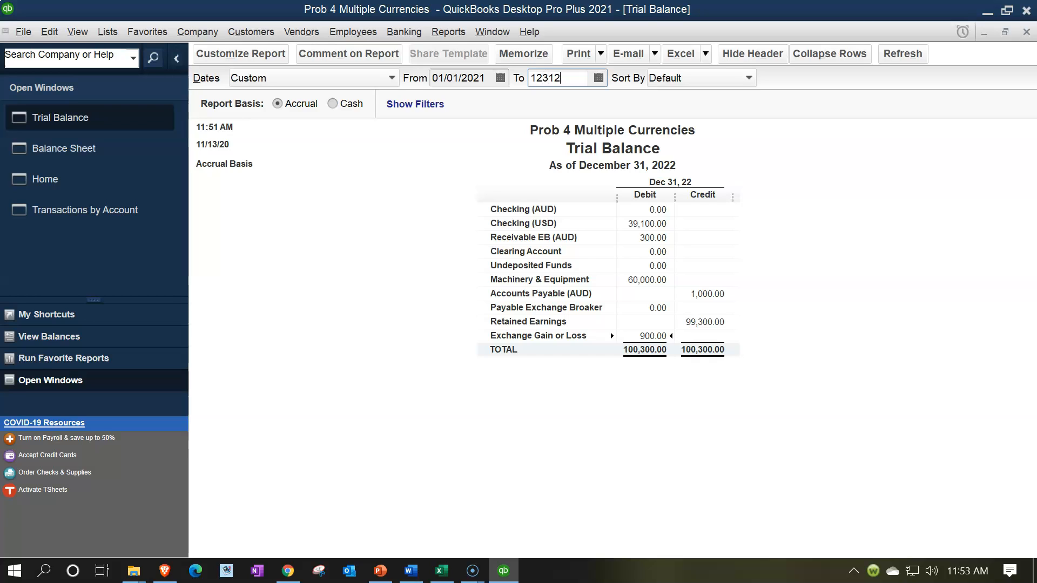
pyautogui.write('2/31/2021')
pyautogui.press('Tab')
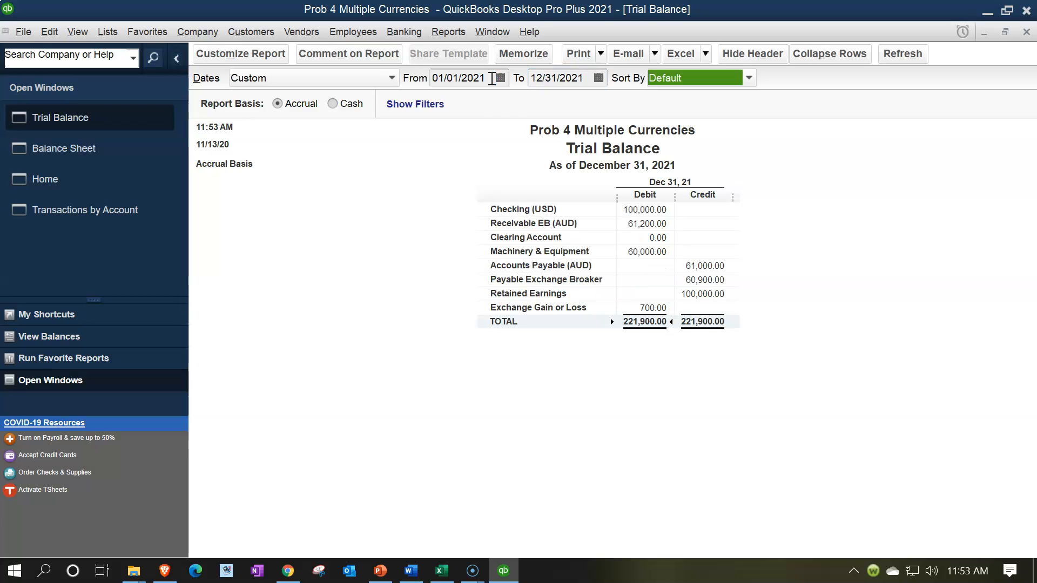
# - Open the Exchange Gain or Loss transaction detail and compare its 2021 journal entries with the Excel worksheet, ending in QuickBooks
pyautogui.doubleClick(643, 307)
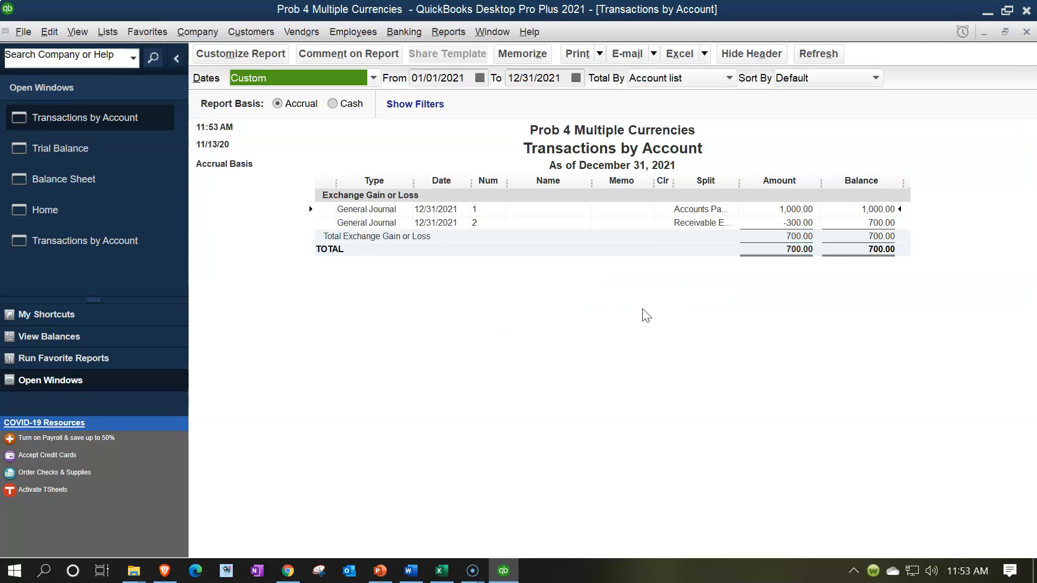
pyautogui.click(784, 209)
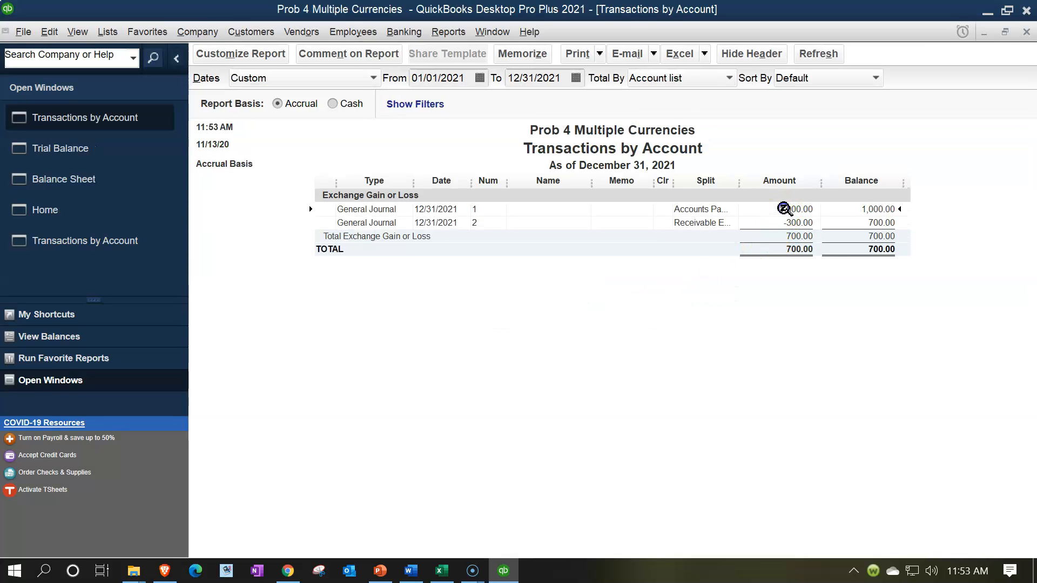
pyautogui.click(448, 568)
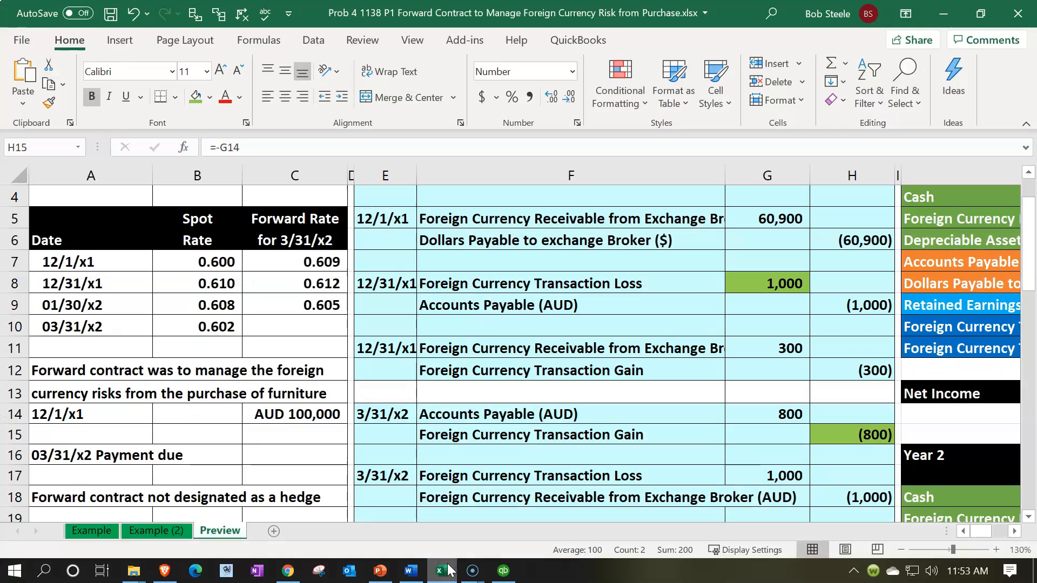
pyautogui.click(504, 571)
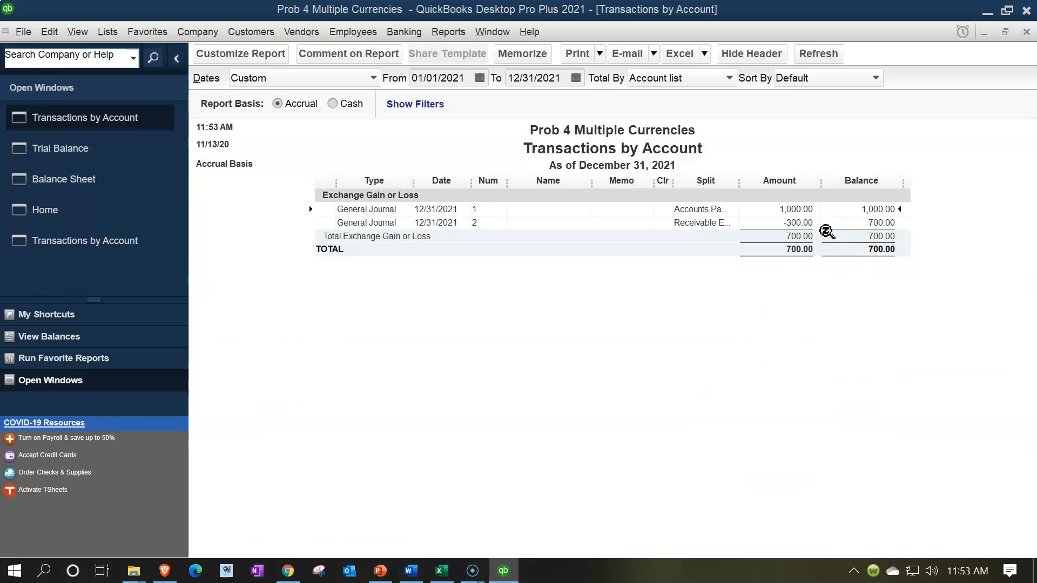
# - Set the Exchange Gain or Loss detail's date range to 01/01/2022 through 12/31/2022
pyautogui.click(464, 78)
pyautogui.press('BackSpace')
pyautogui.write('2')
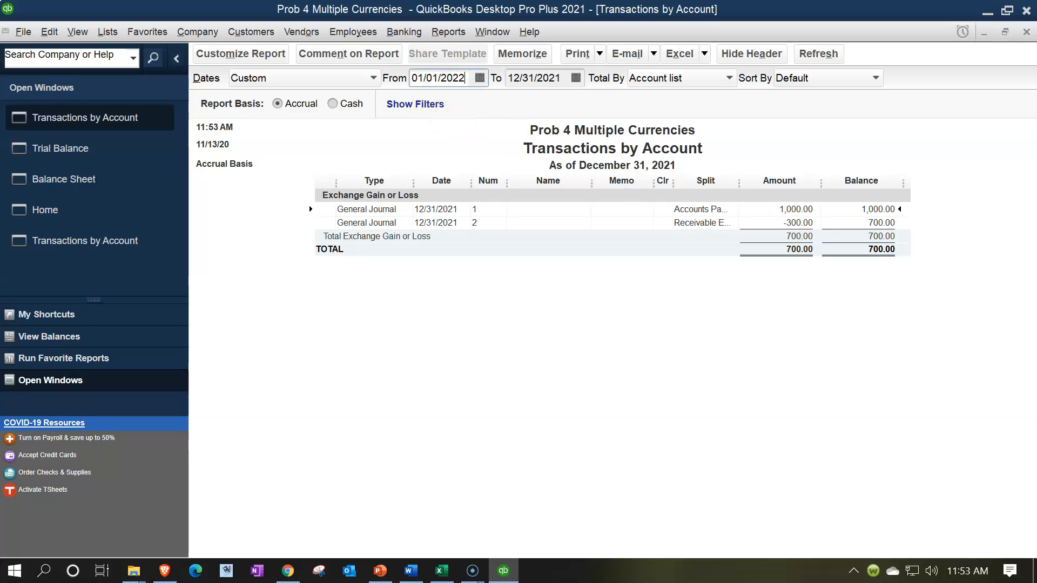
pyautogui.press('Tab')
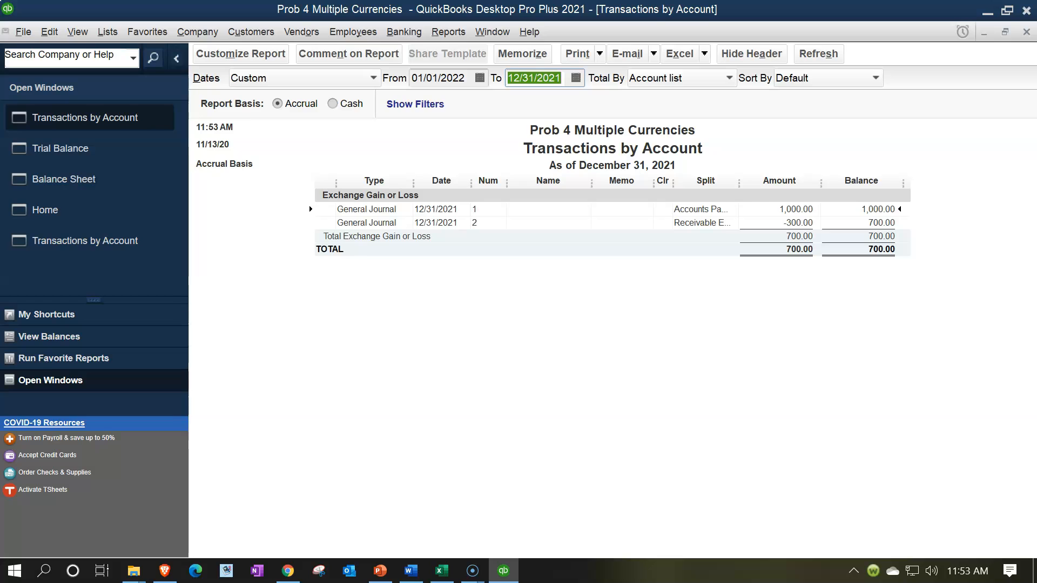
pyautogui.write('12/31/202')
pyautogui.press('Tab')
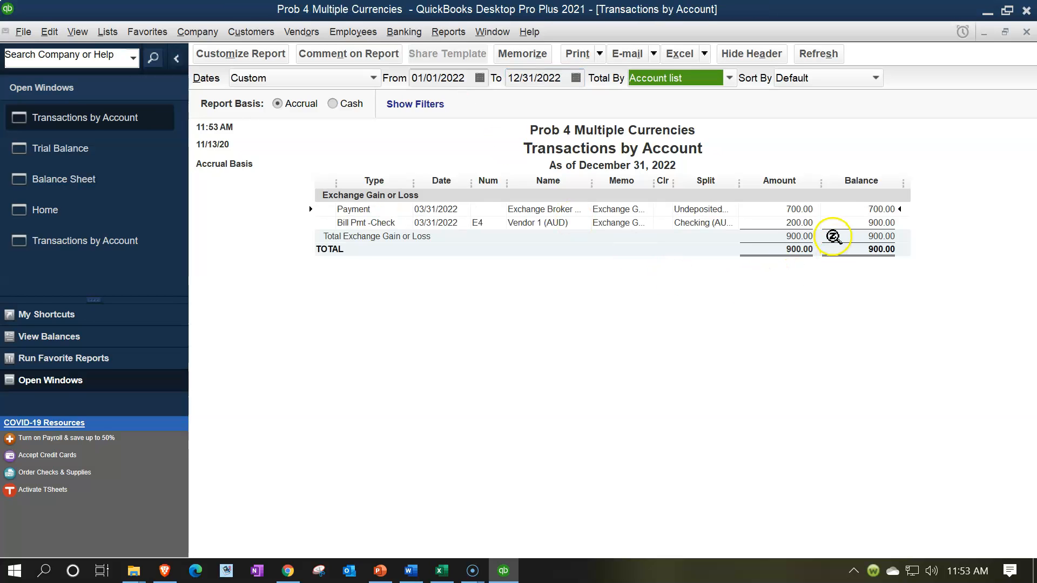
# - Compare the 2022 payment and bill payment lines with the Excel journal entries, return to QuickBooks, and close the detail report
pyautogui.click(792, 224)
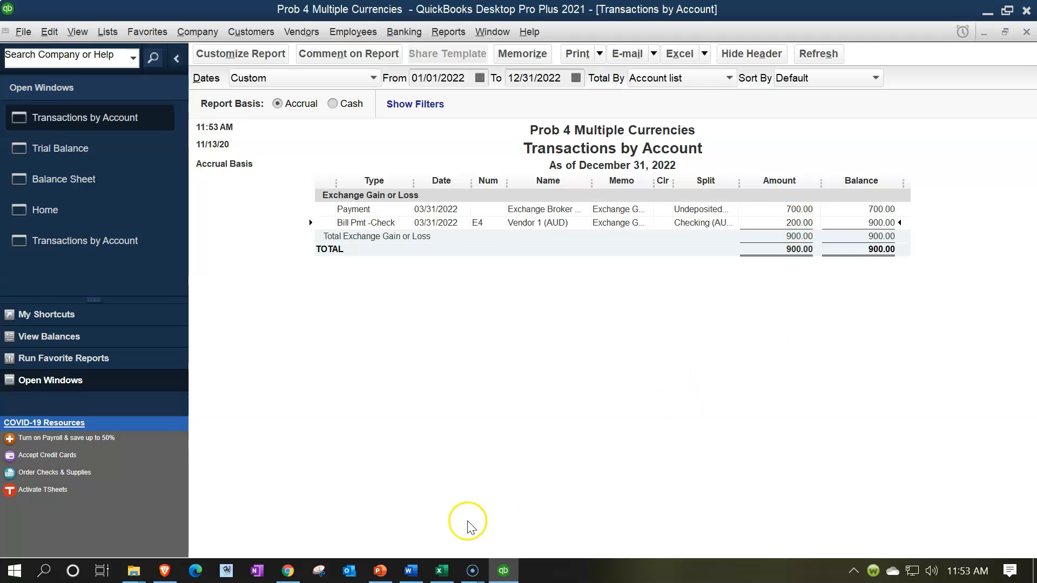
pyautogui.click(442, 570)
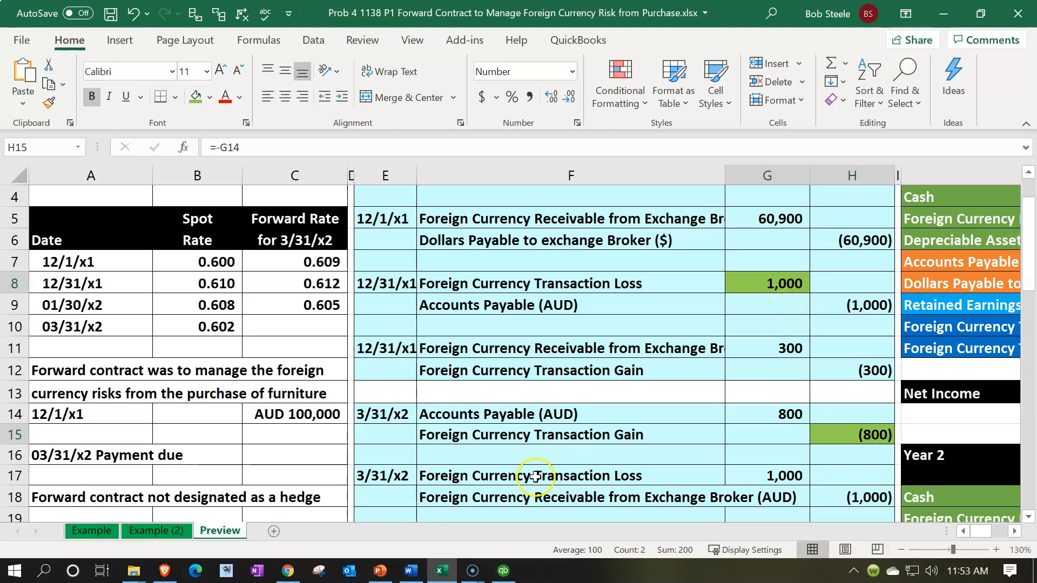
pyautogui.click(442, 571)
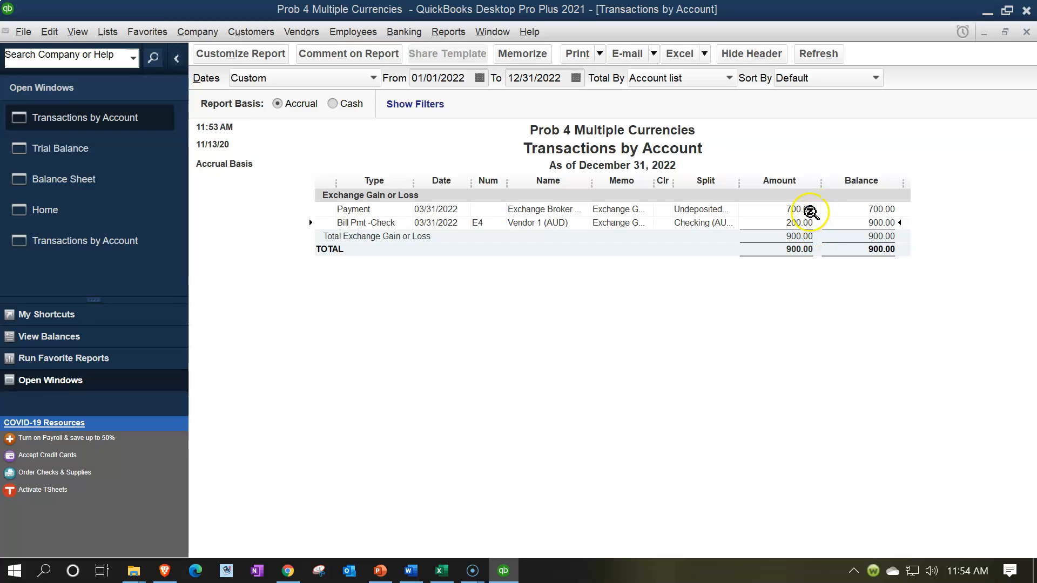
pyautogui.click(1026, 32)
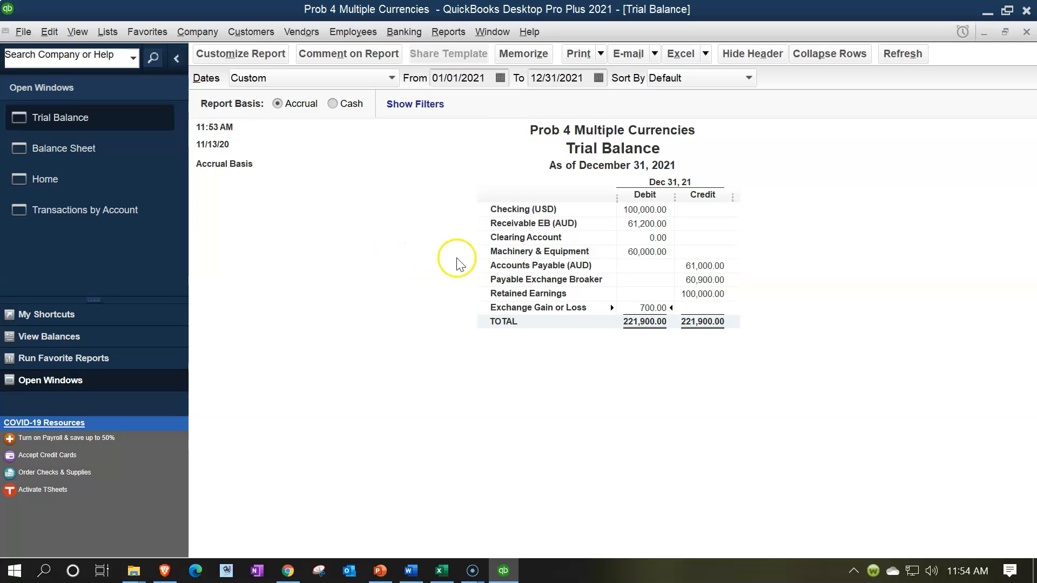
# - Set the Trial Balance date range to 01/01/2022 through 12/31/2022
pyautogui.click(489, 79)
pyautogui.write('010122')
pyautogui.press('Tab')
pyautogui.write('12/31/')
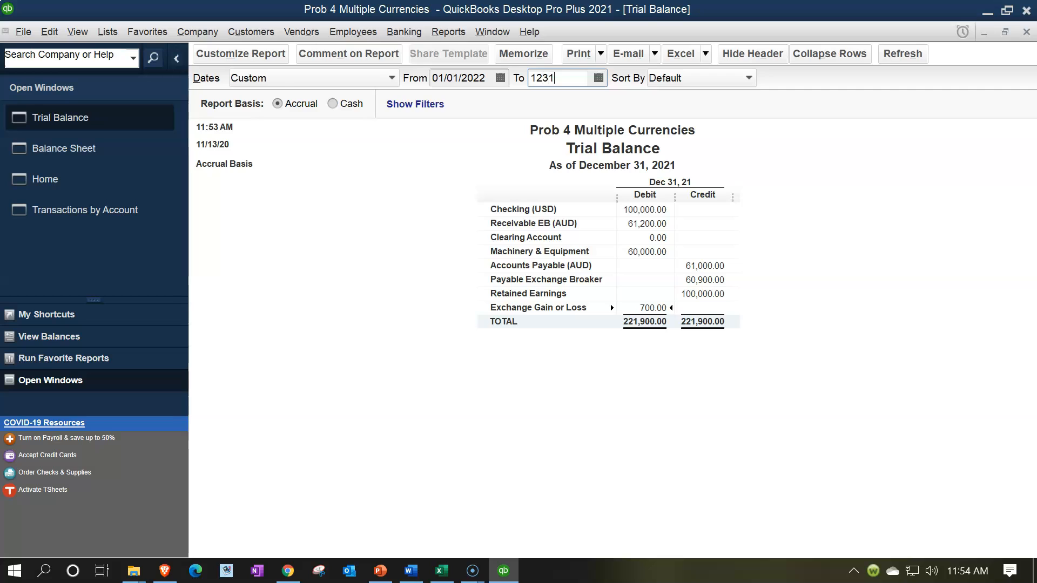
pyautogui.write('202')
pyautogui.press('Tab')
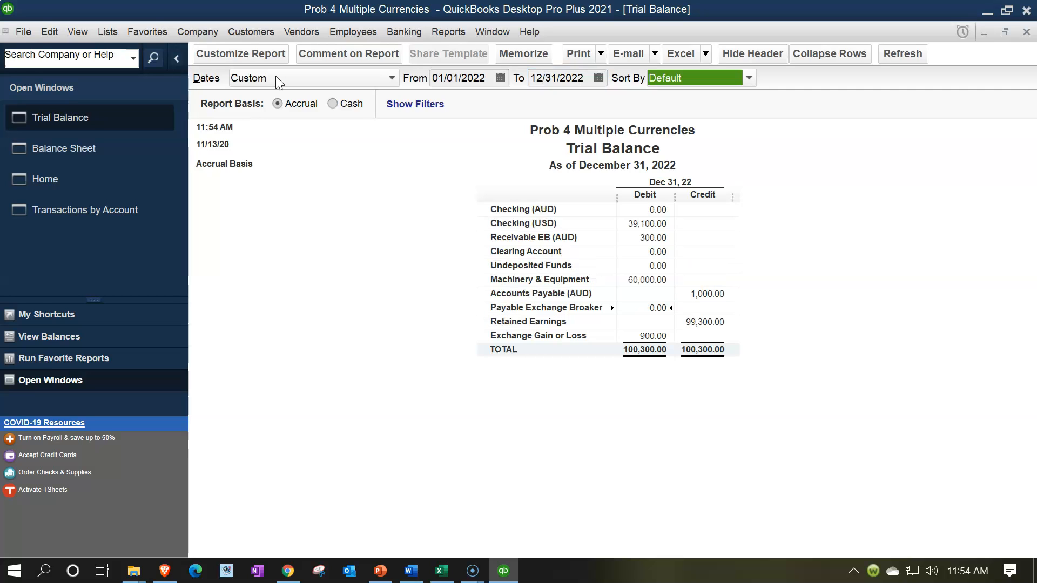
# - Examine the remaining Receivable EB (AUD) and Accounts Payable (AUD) balances in the Trial Balance
pyautogui.click(643, 238)
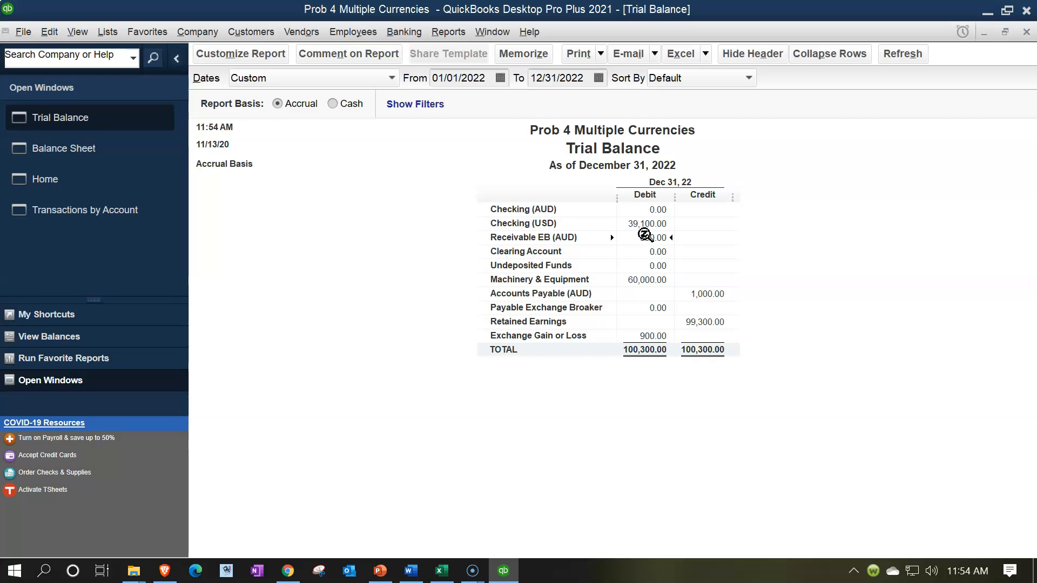
pyautogui.click(706, 290)
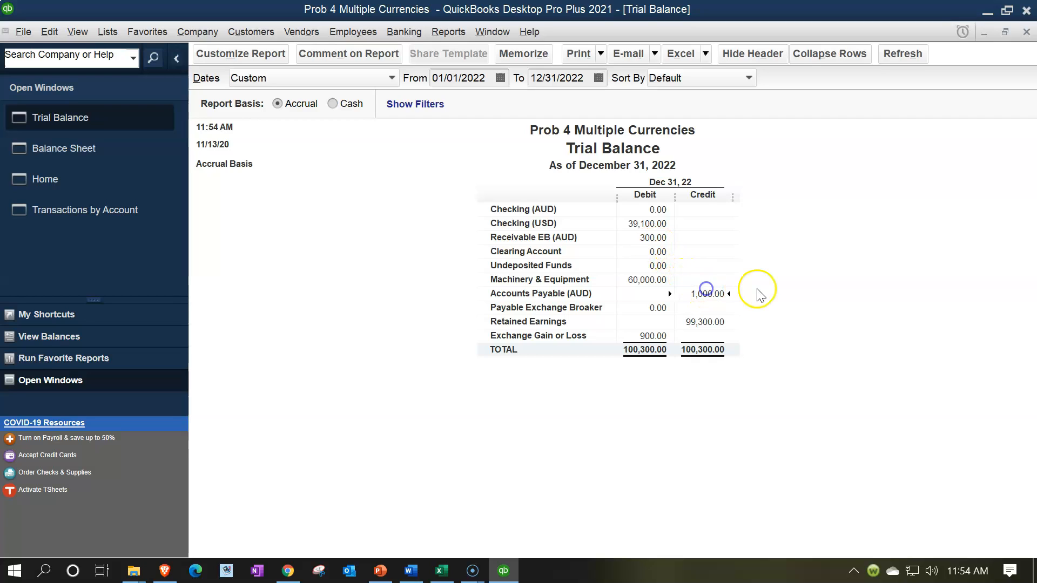
pyautogui.click(646, 238)
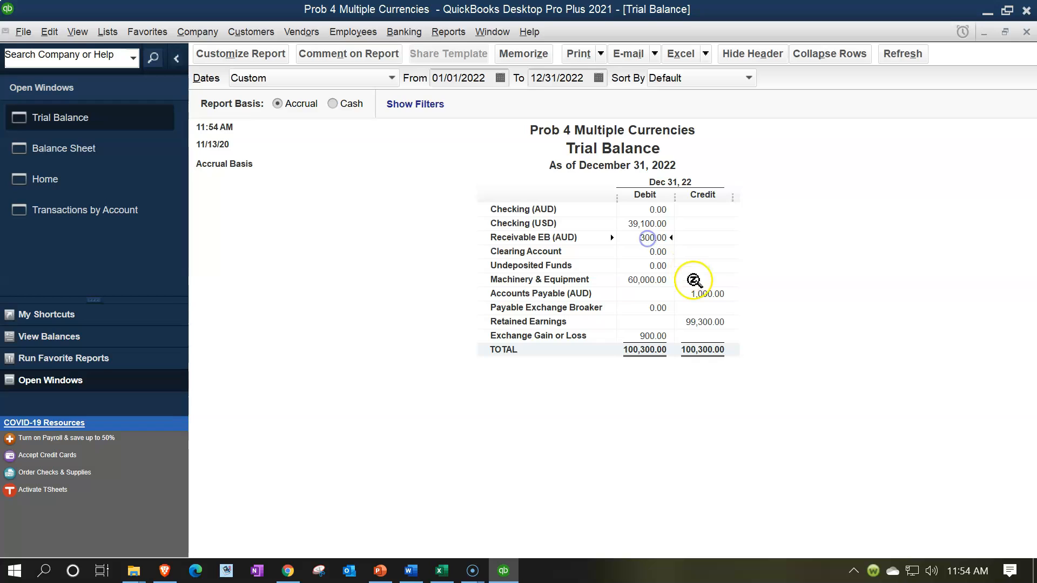
pyautogui.click(708, 294)
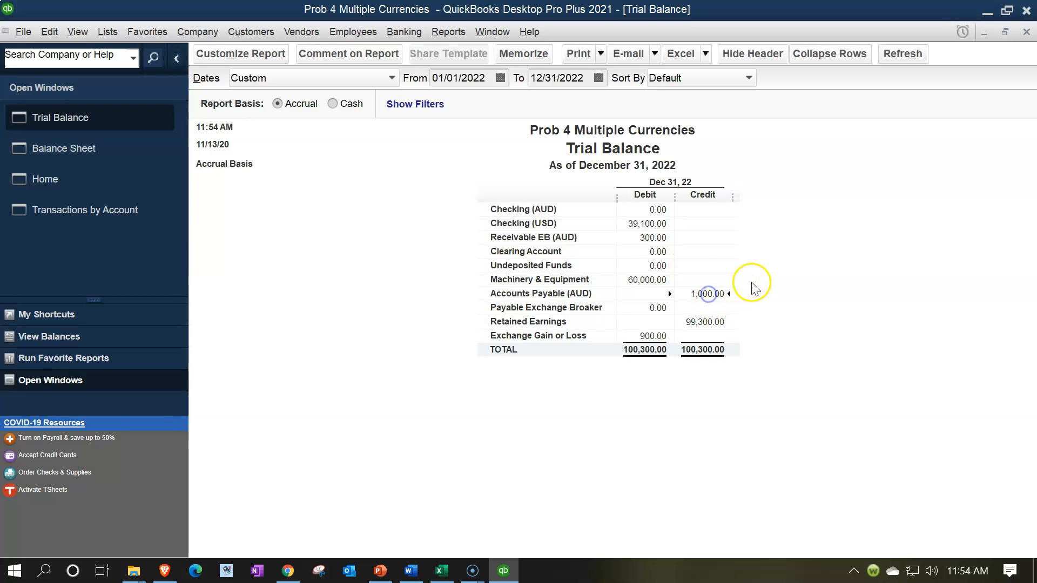